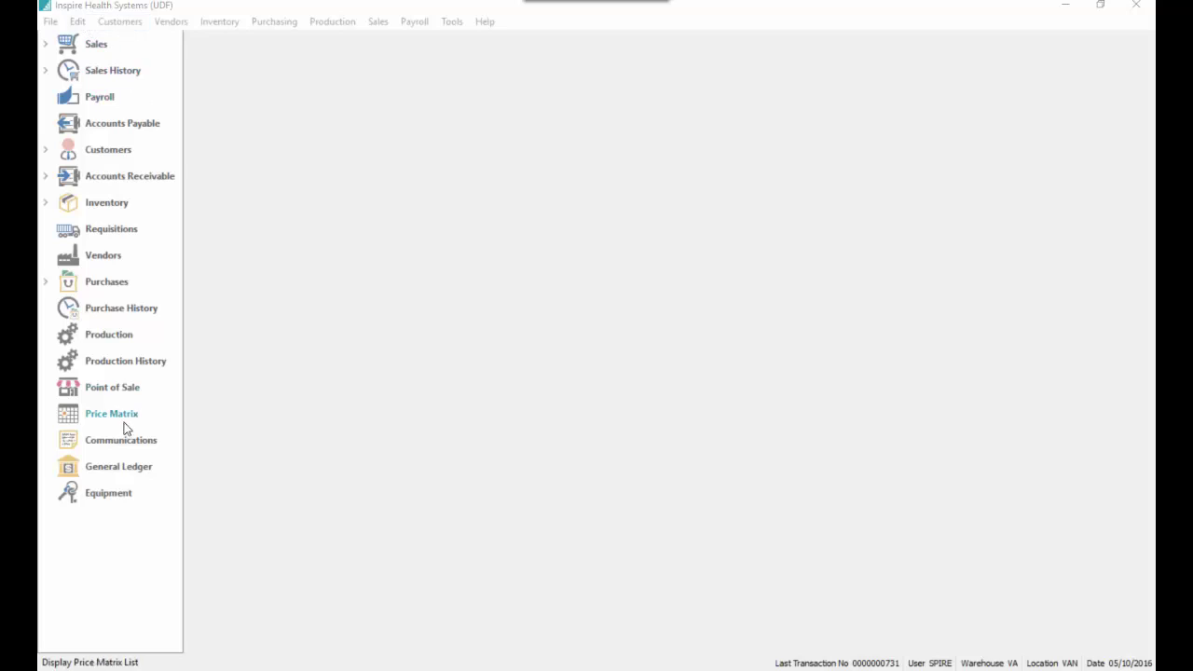
In the General Ledger accounts list, find and select revenue accounts 42000 Labor Service and 42010 Labor Production
click(118, 470)
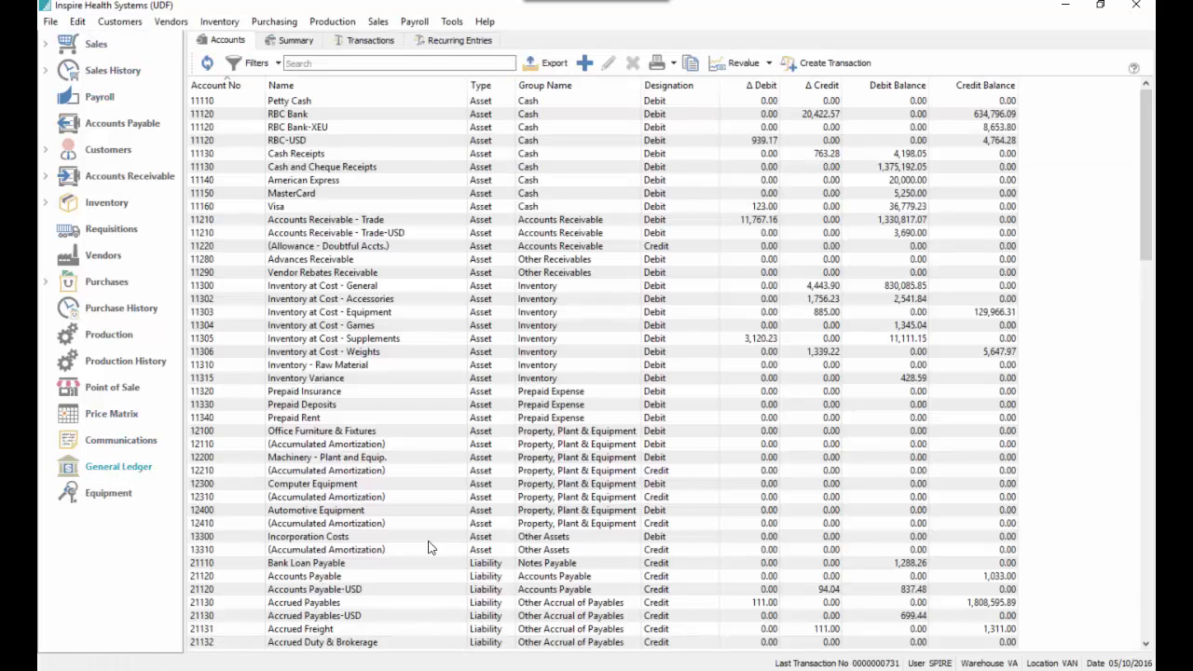
scroll(429, 548, down, 10)
scroll(429, 547, down, 8)
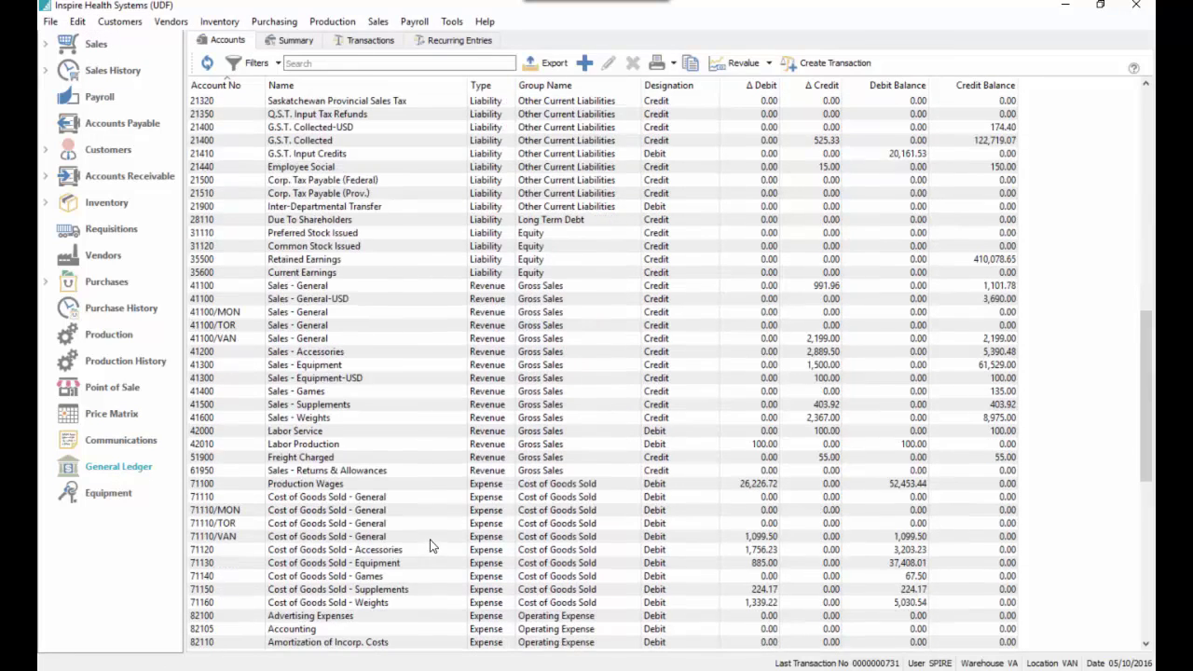
click(317, 433)
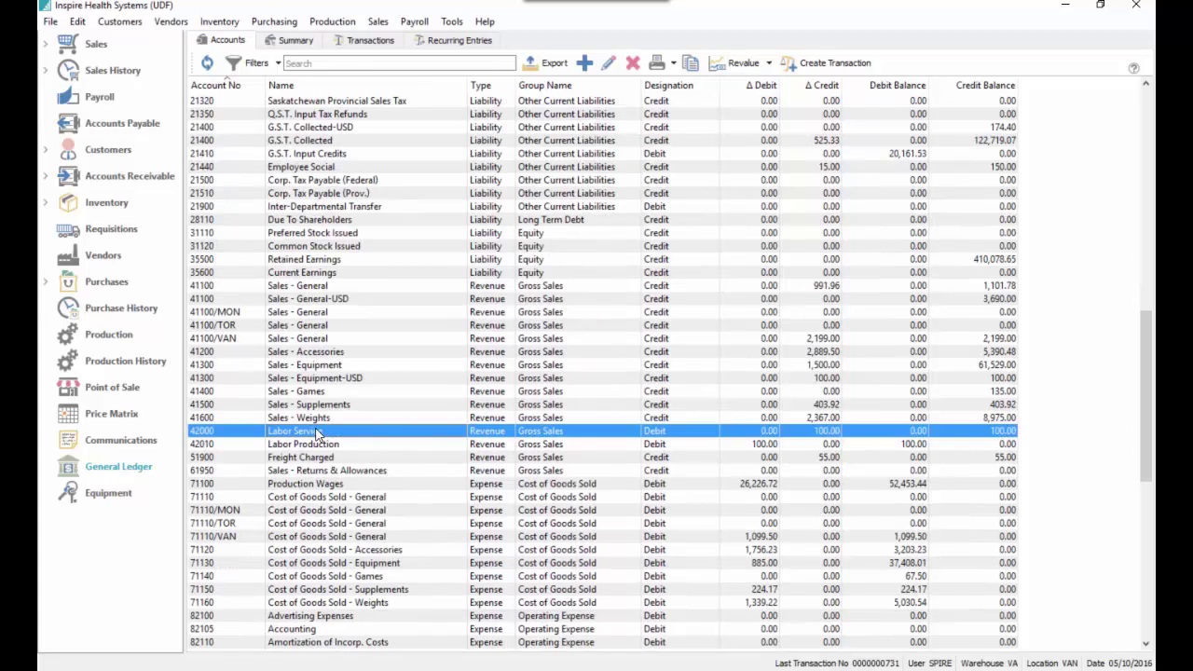
click(321, 445)
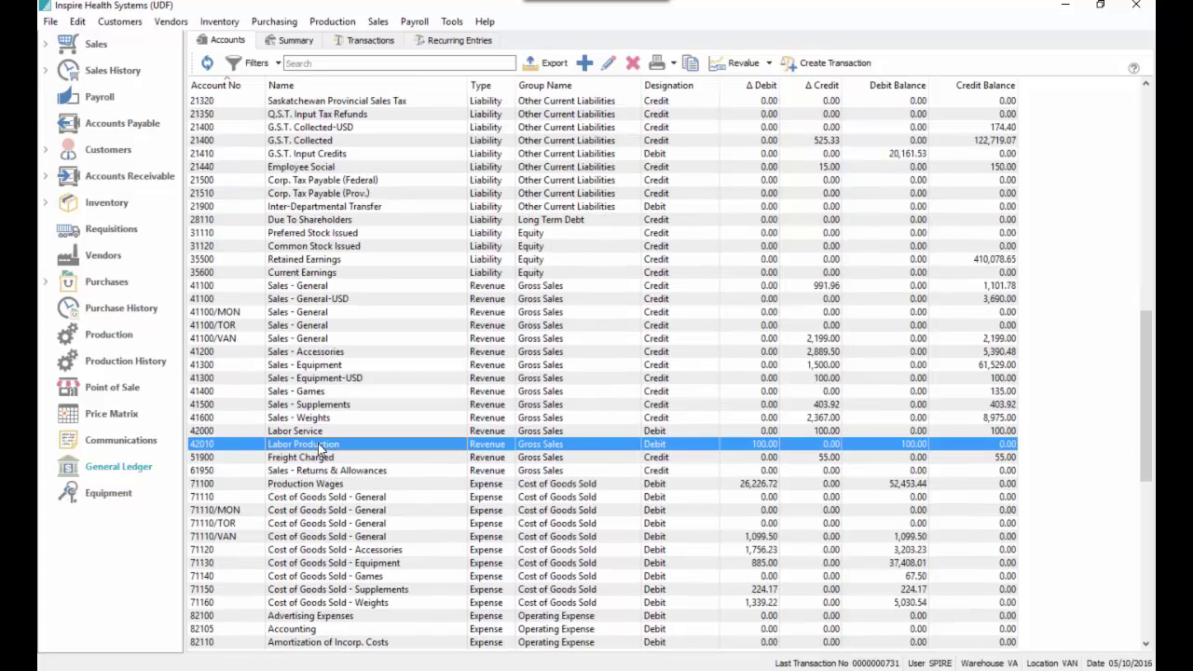
Open the General Ledger company settings and review the 42000/PROD Labor Production allocation
click(78, 21)
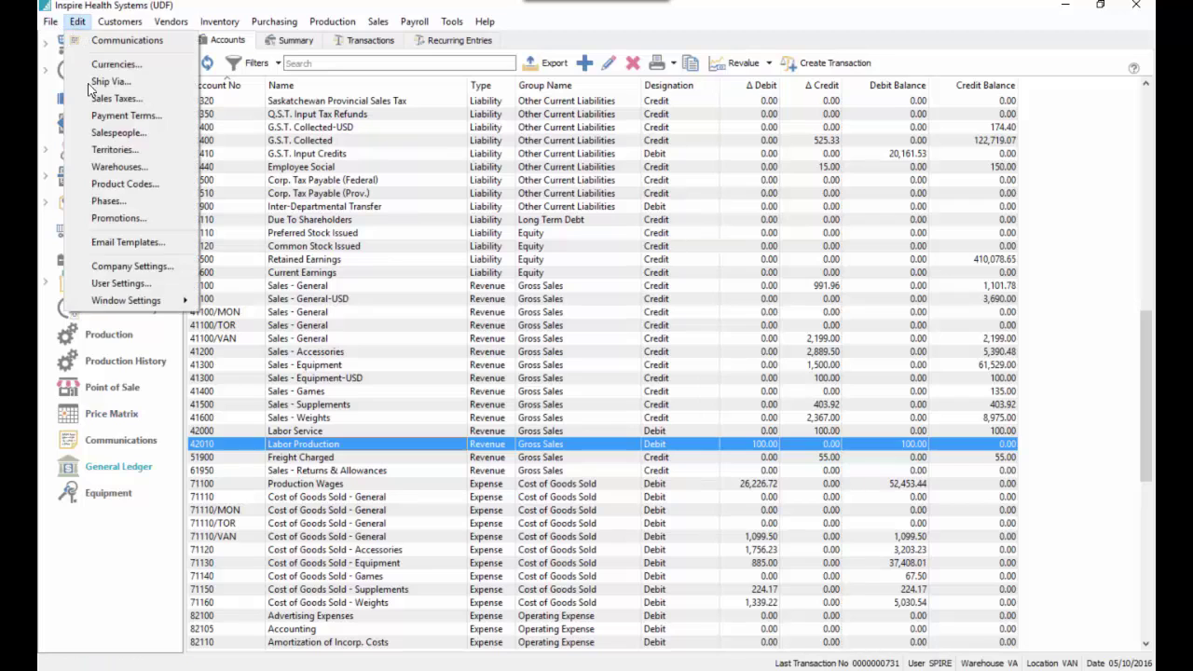
click(134, 270)
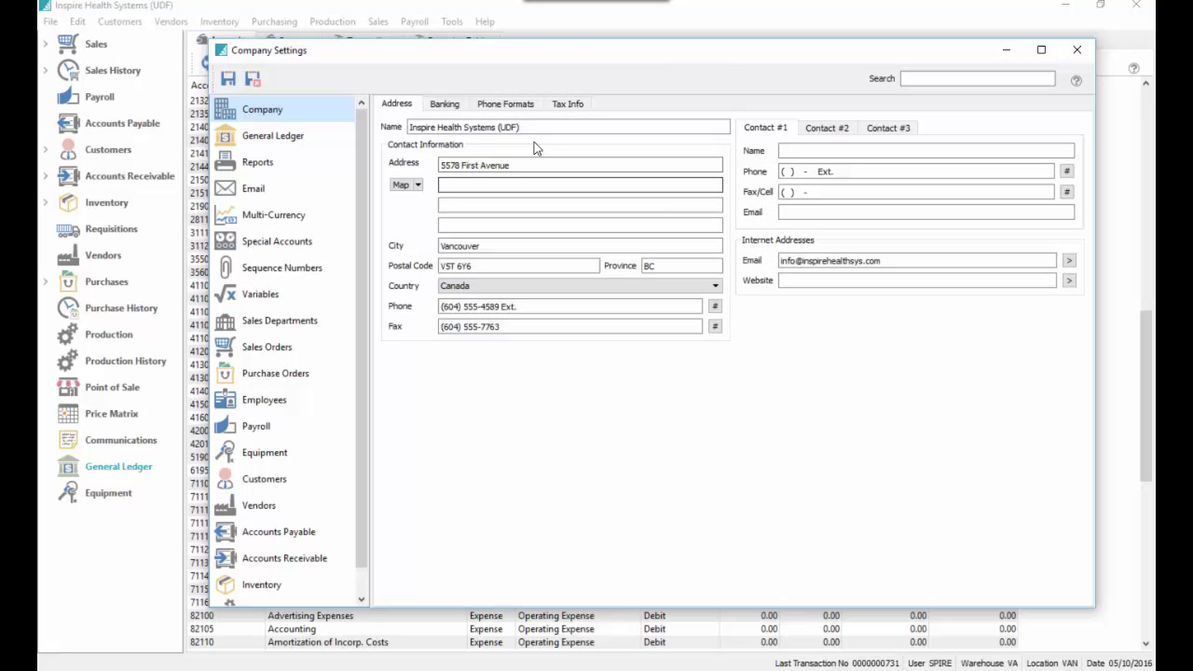
click(296, 136)
click(678, 106)
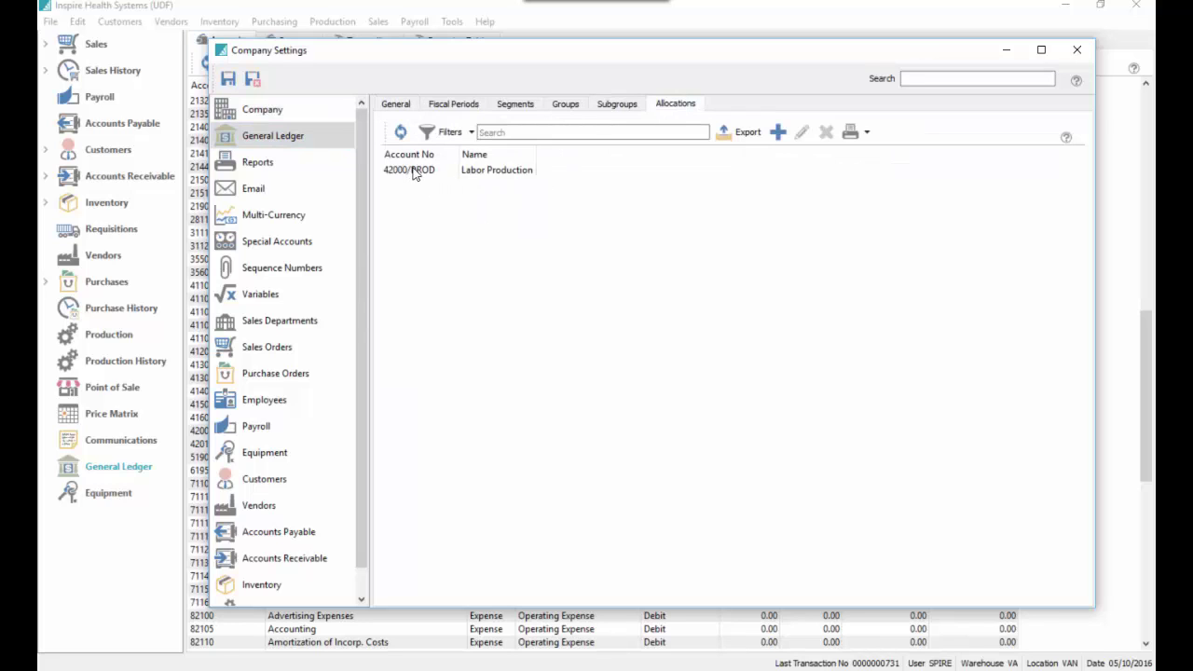
click(445, 172)
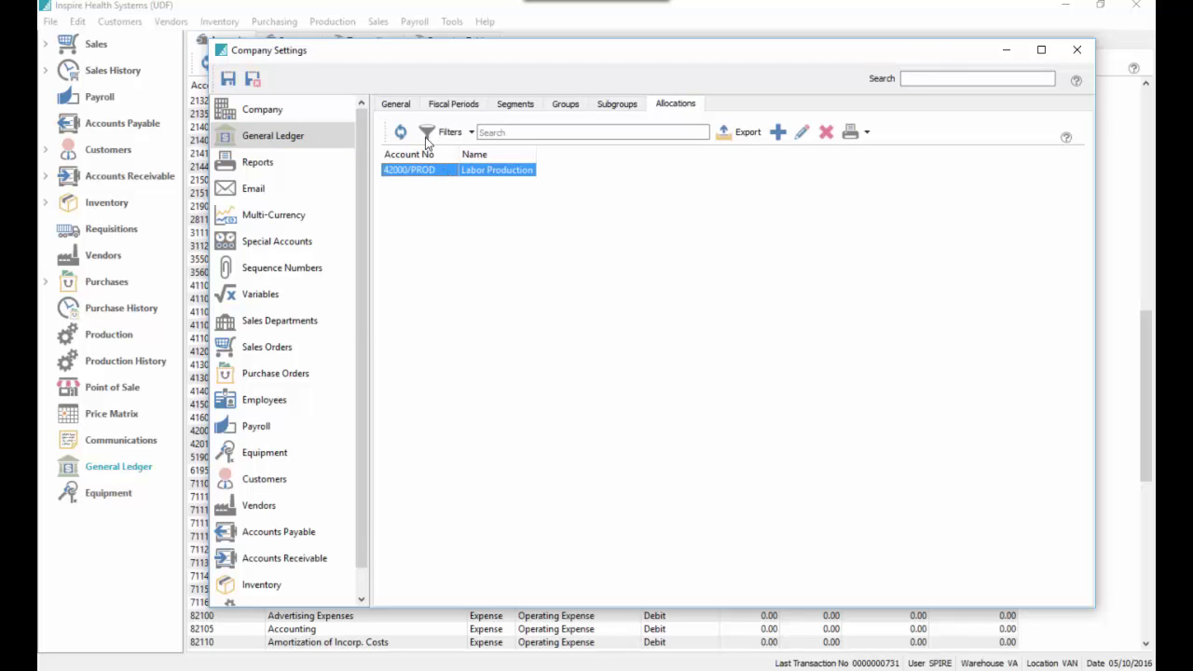
Review the account segment structure, selecting the Profit Center segment and widening the Name column
click(399, 106)
click(512, 108)
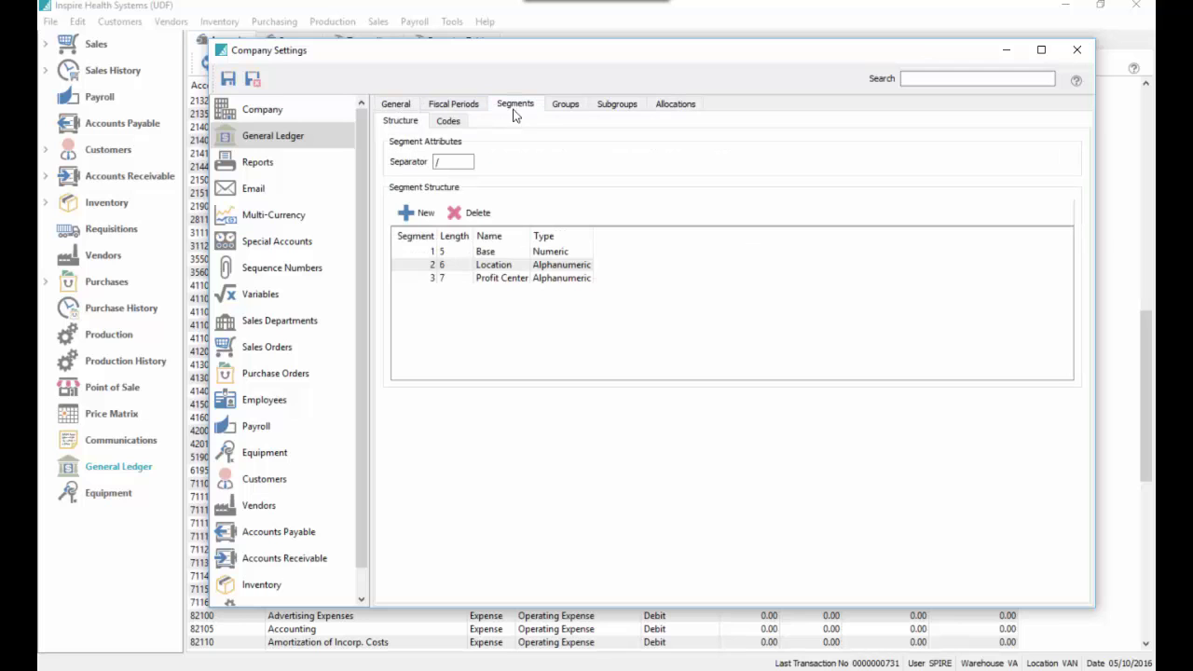
click(439, 278)
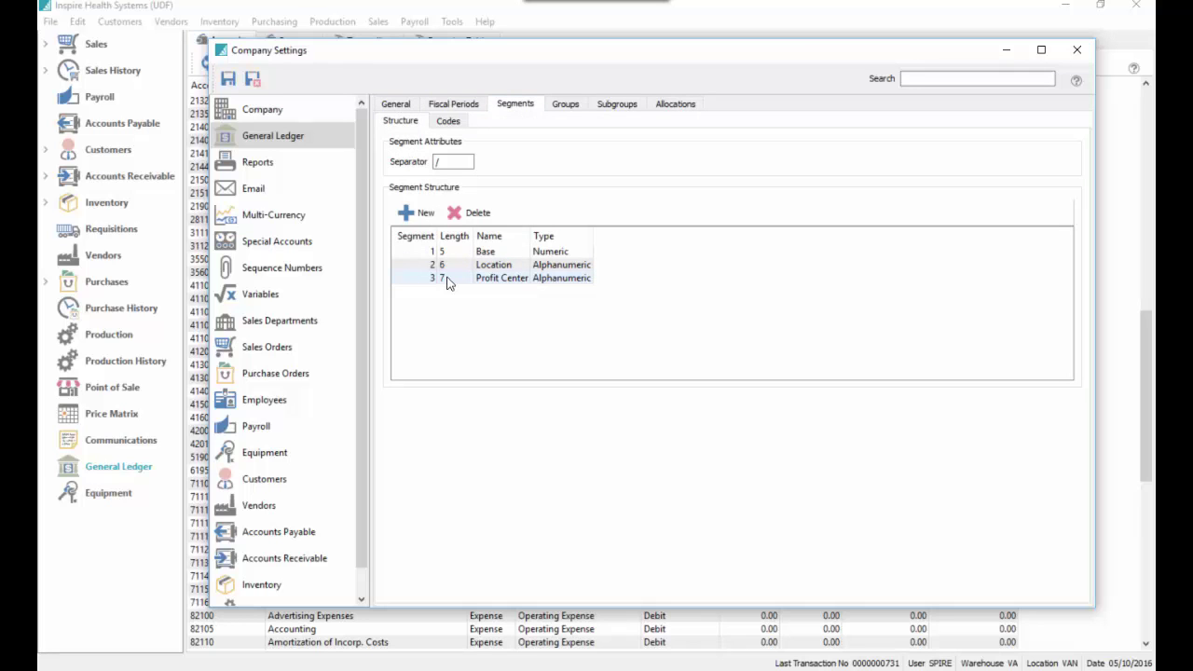
drag(424, 55, 545, 48)
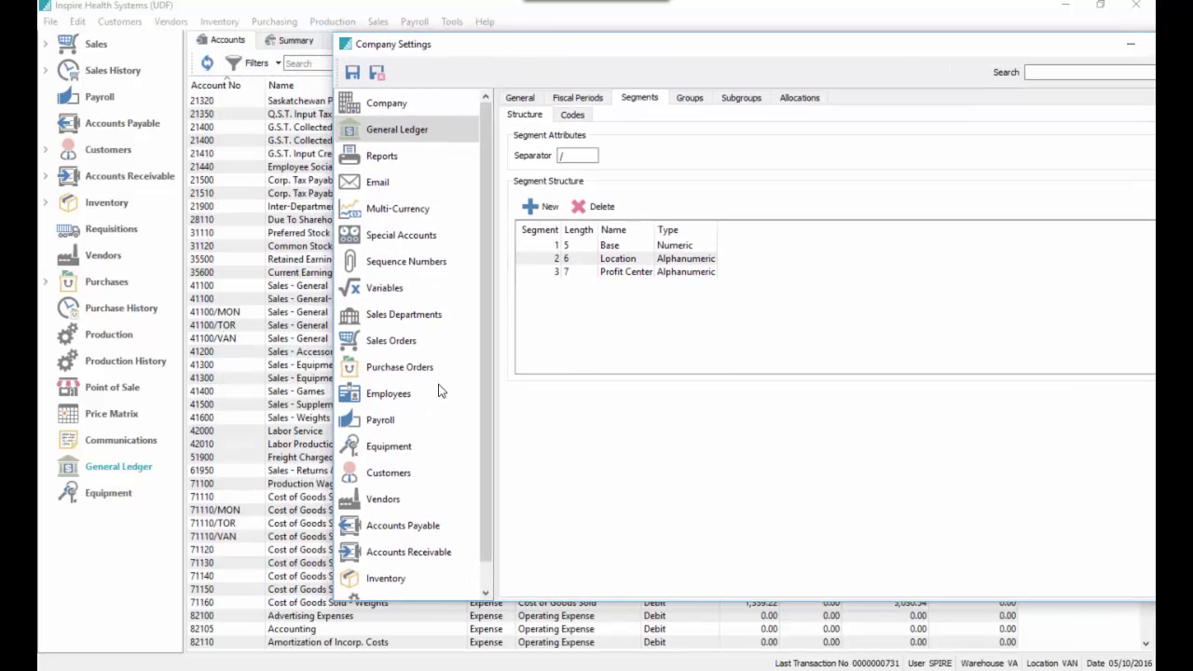
drag(655, 224, 692, 223)
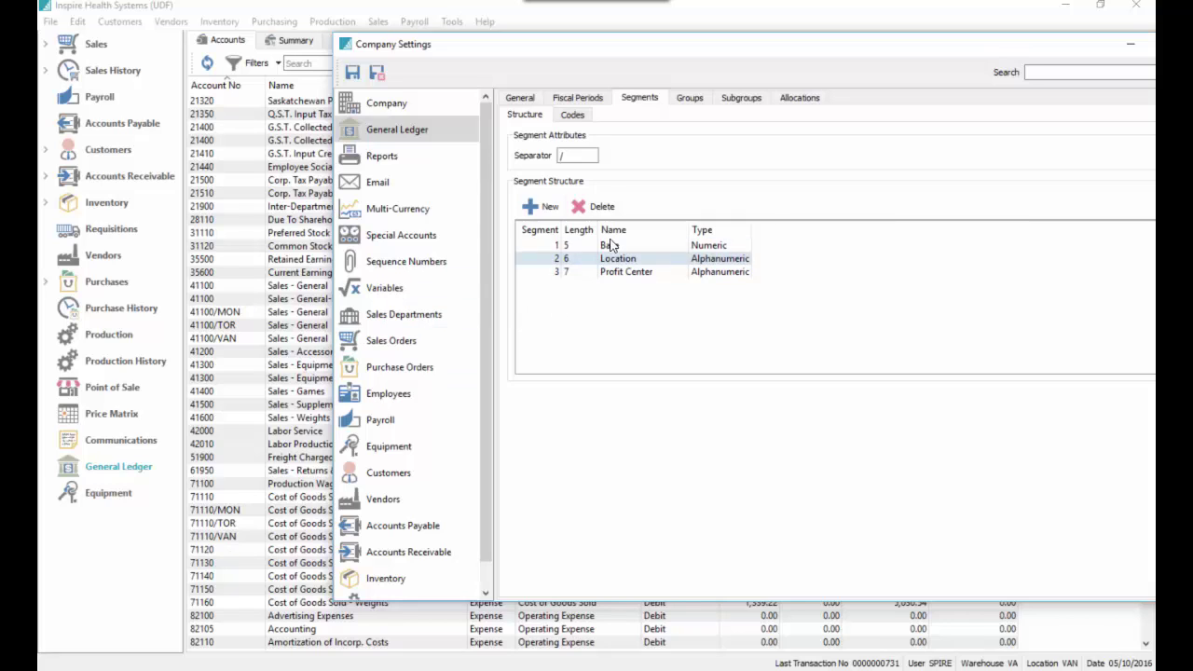
Review the Profit Center segment's codes PROD and SERV
click(572, 115)
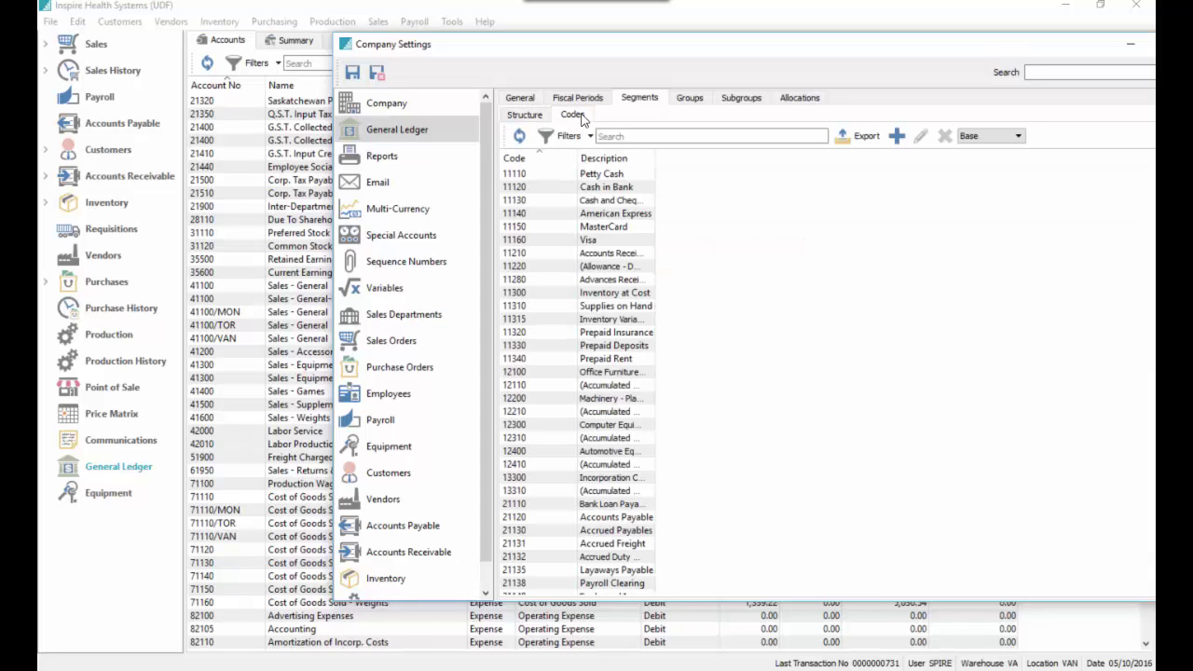
click(1005, 136)
click(988, 171)
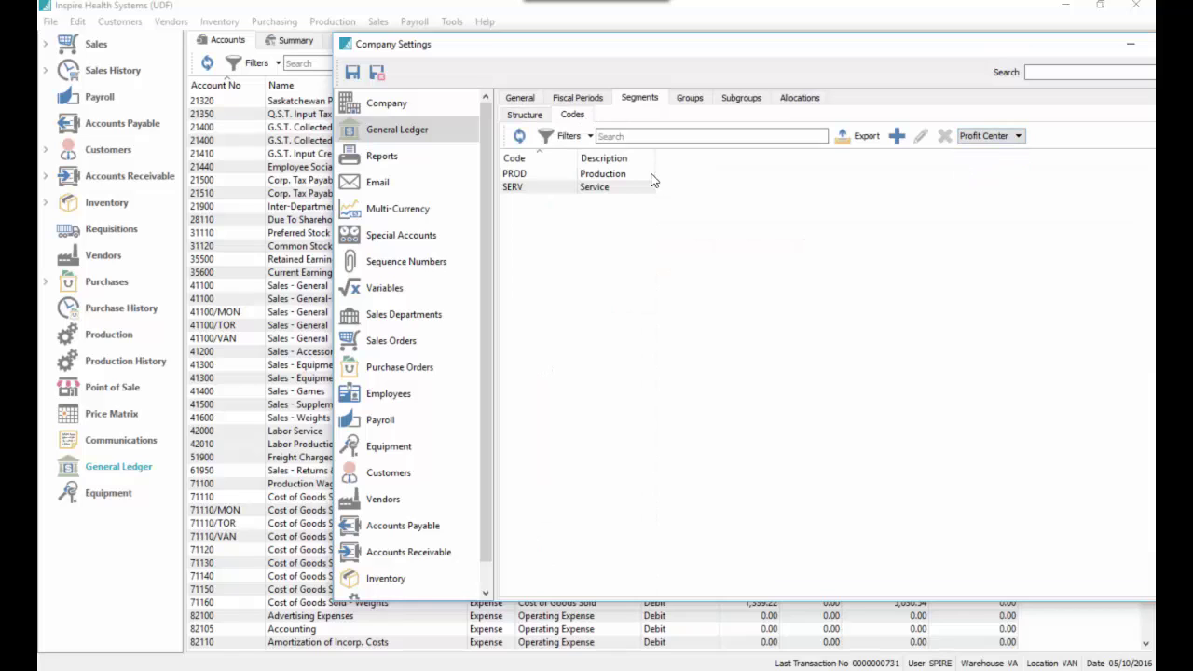
click(595, 177)
click(597, 191)
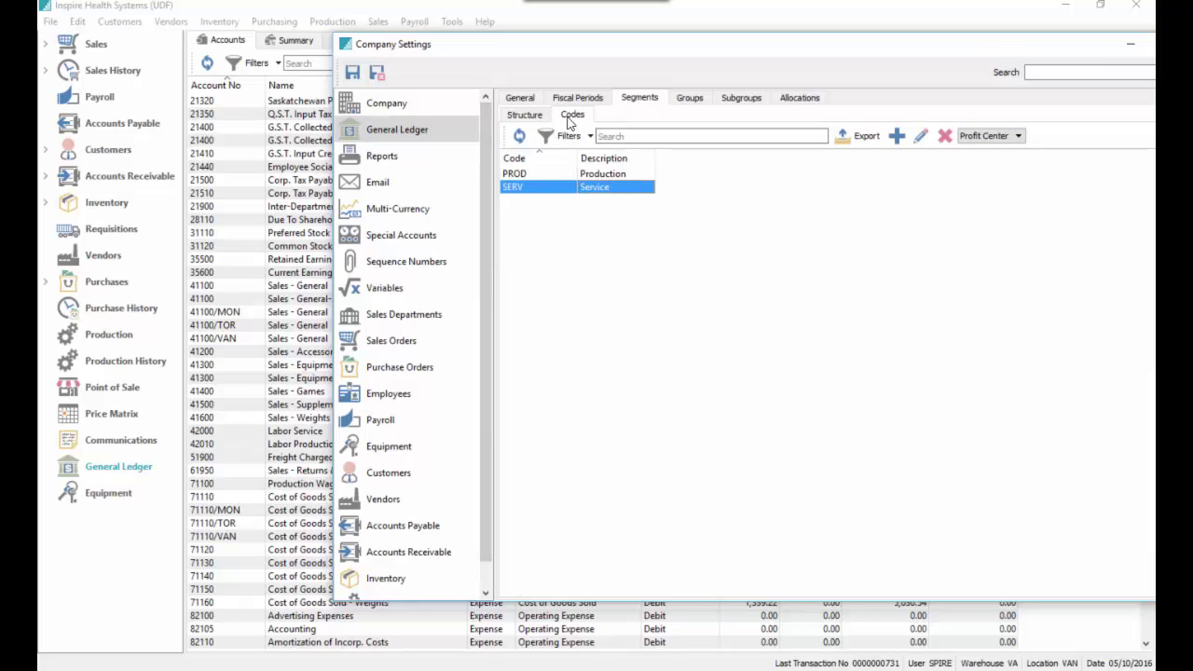
click(519, 99)
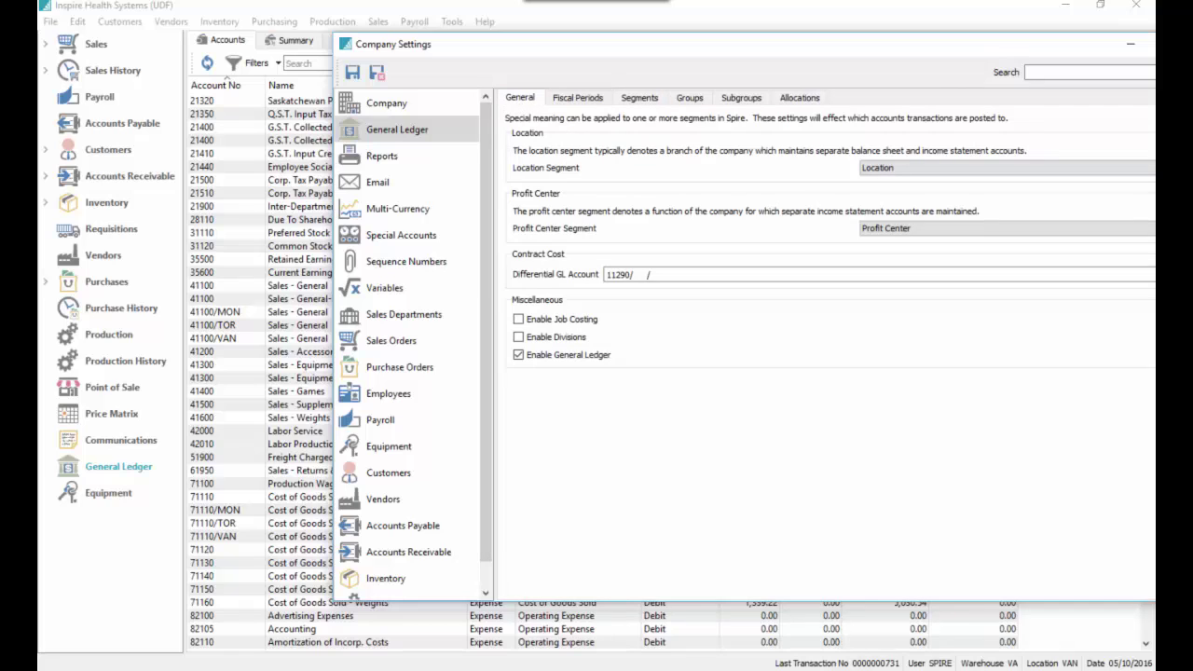
click(801, 98)
double_click(561, 164)
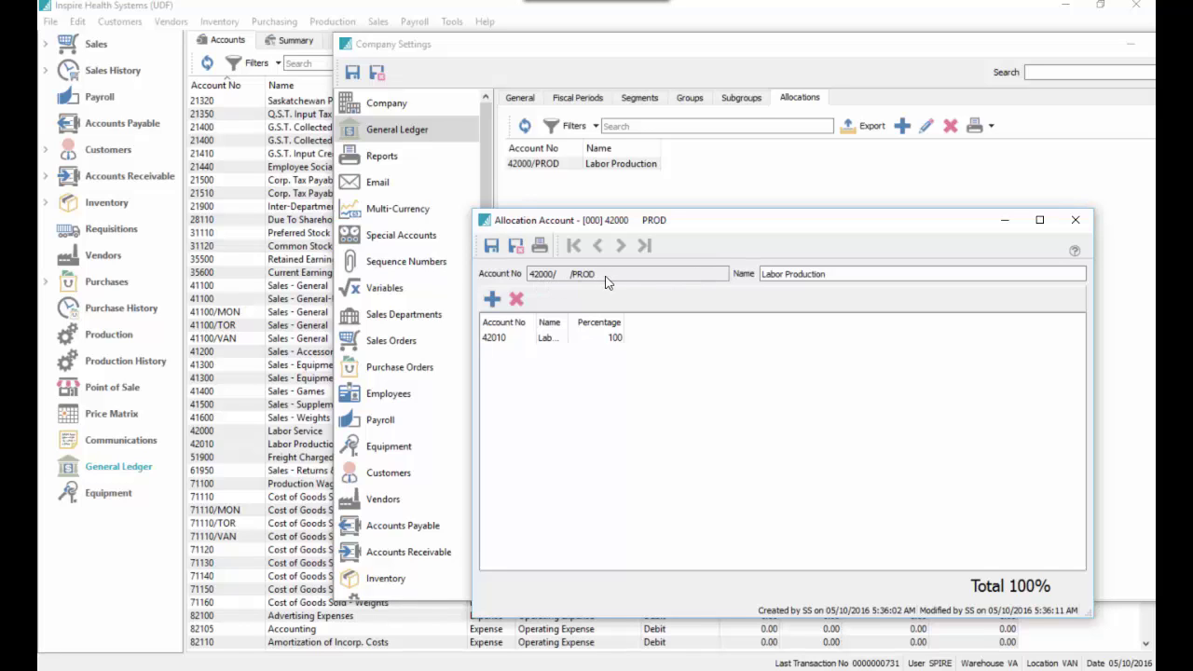
double_click(604, 282)
drag(566, 320, 623, 315)
click(663, 337)
click(663, 338)
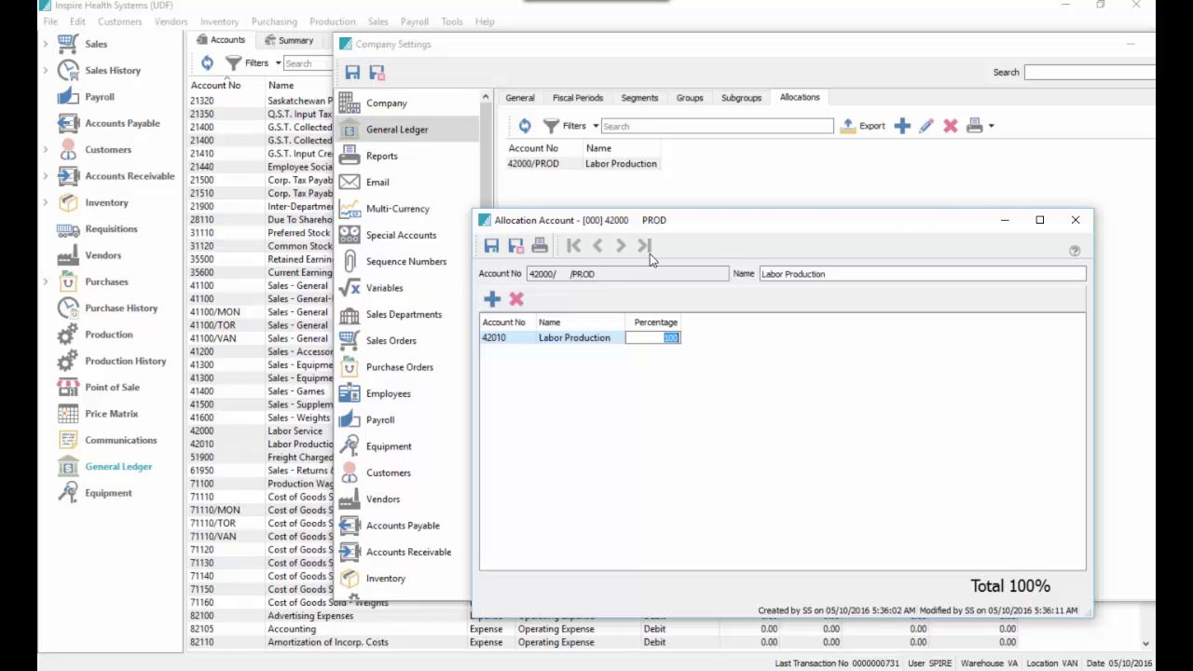
click(1074, 220)
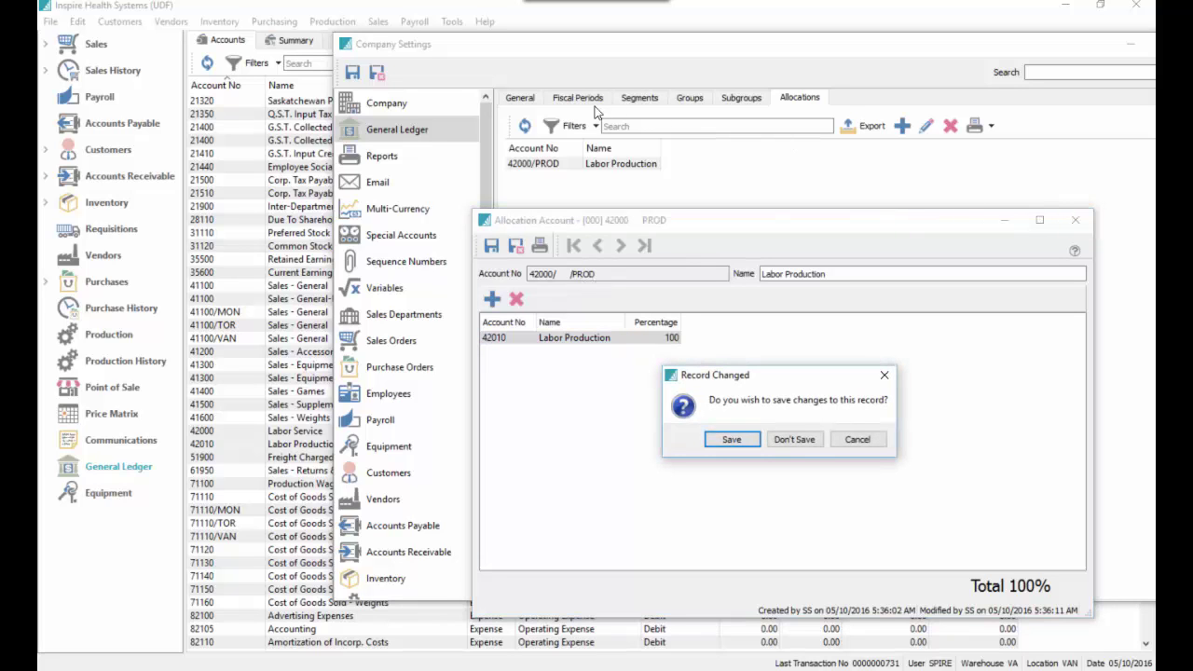
click(794, 440)
In General settings, keep Profit Center as the profit center segment
click(521, 98)
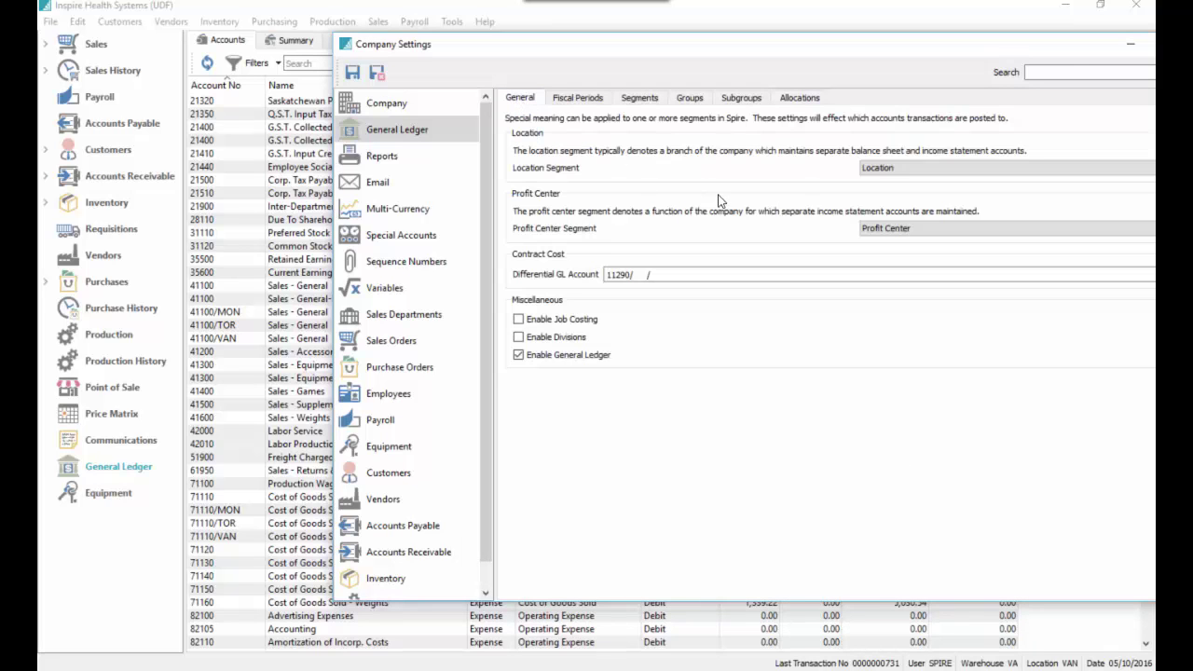
click(874, 231)
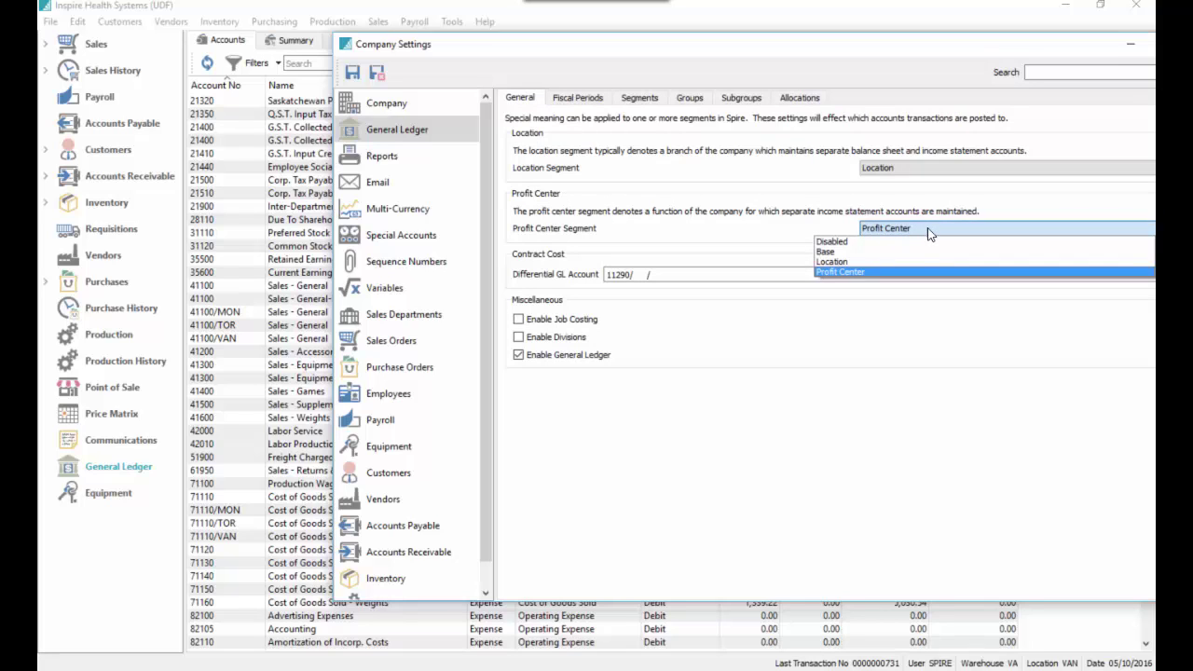
click(850, 270)
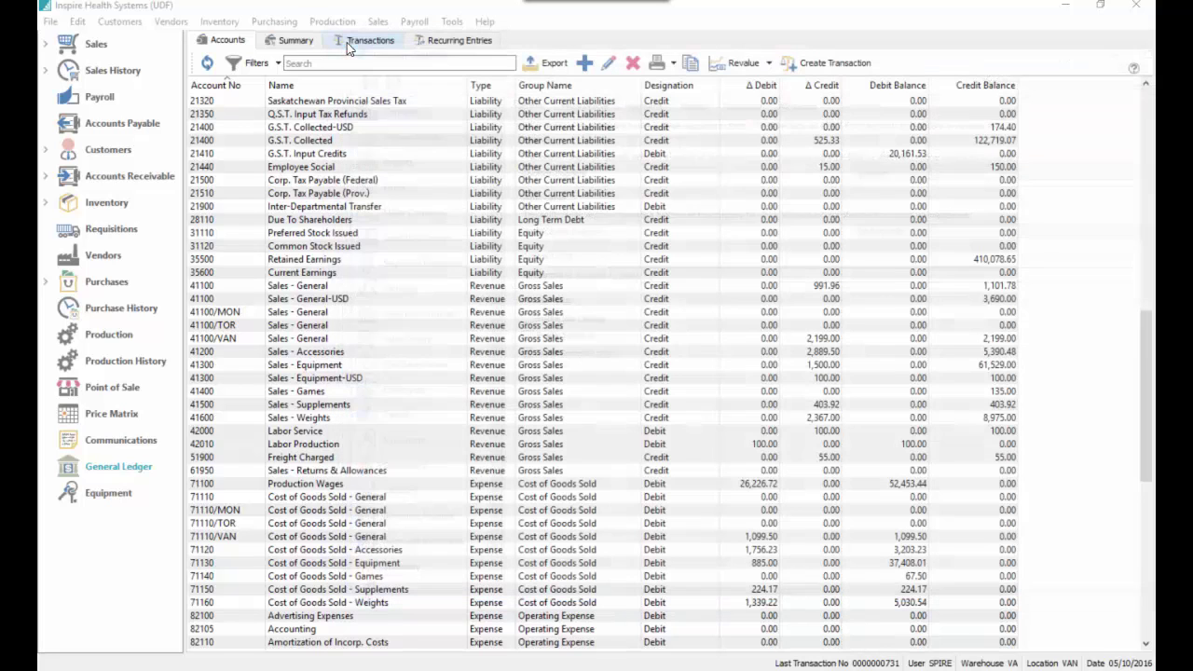
Close Company Settings and create a sales order for A & L Business Services with one LABOR line
double_click(350, 44)
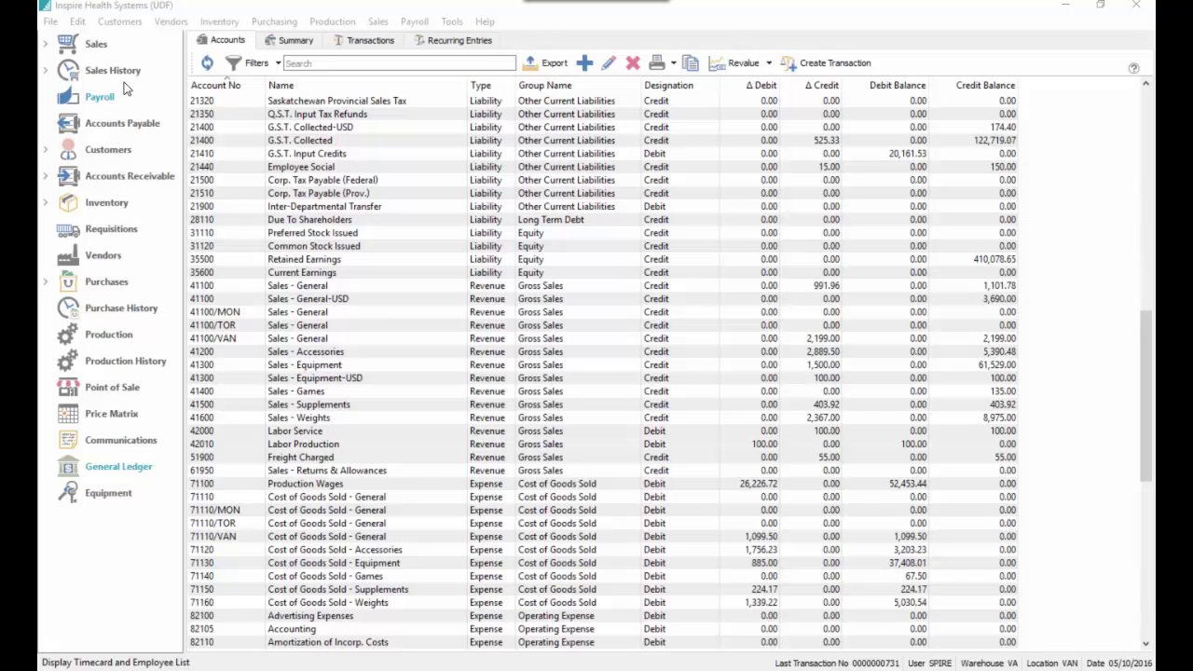
click(95, 44)
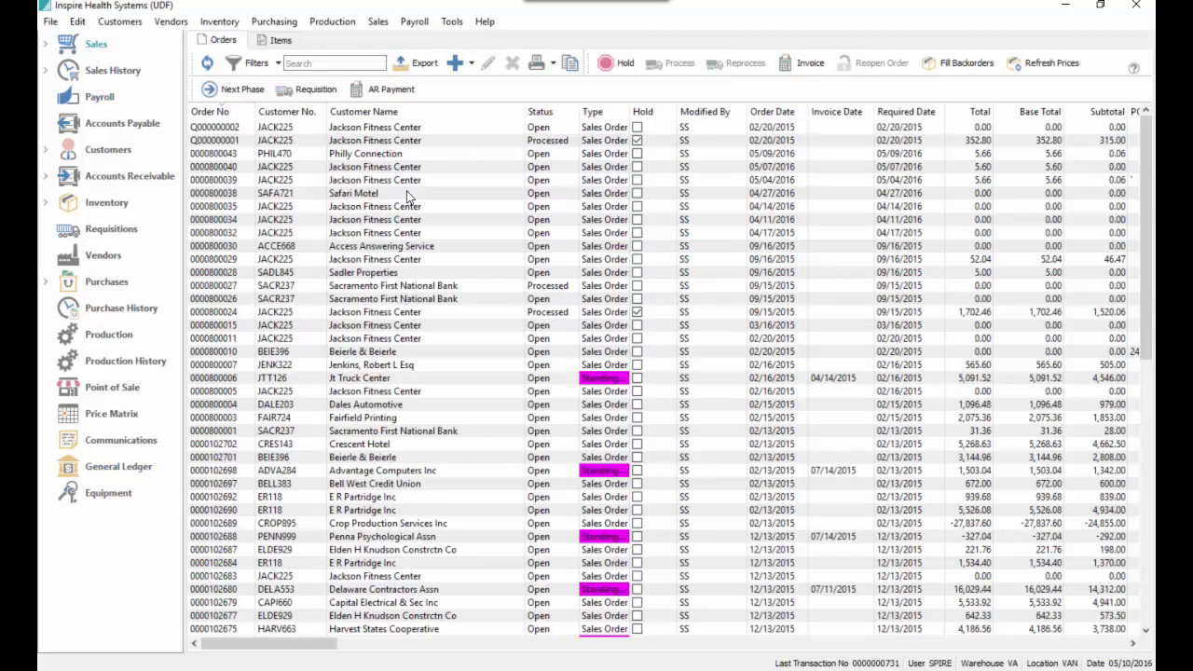
click(458, 68)
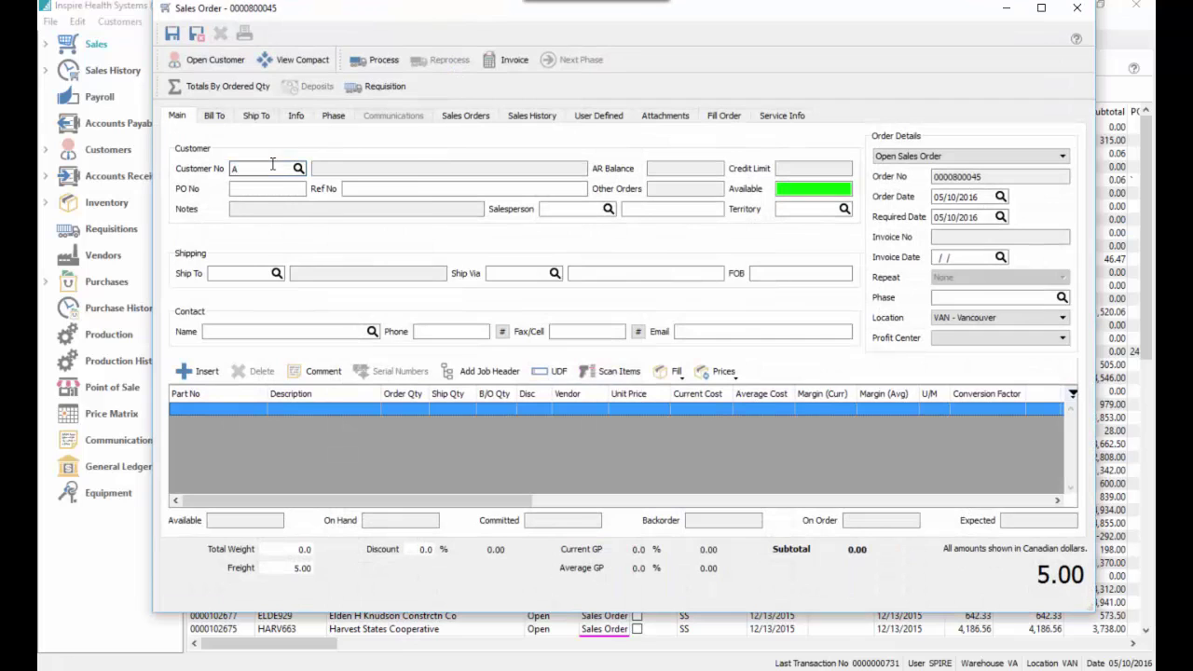
text(A)
click(275, 212)
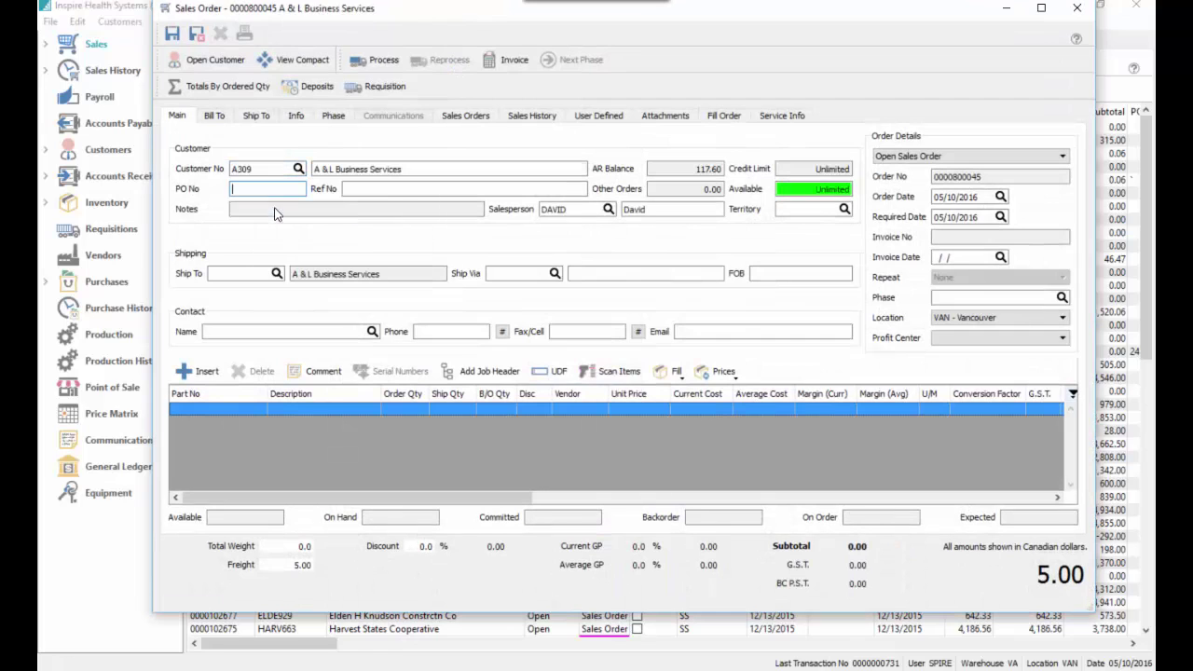
click(220, 411)
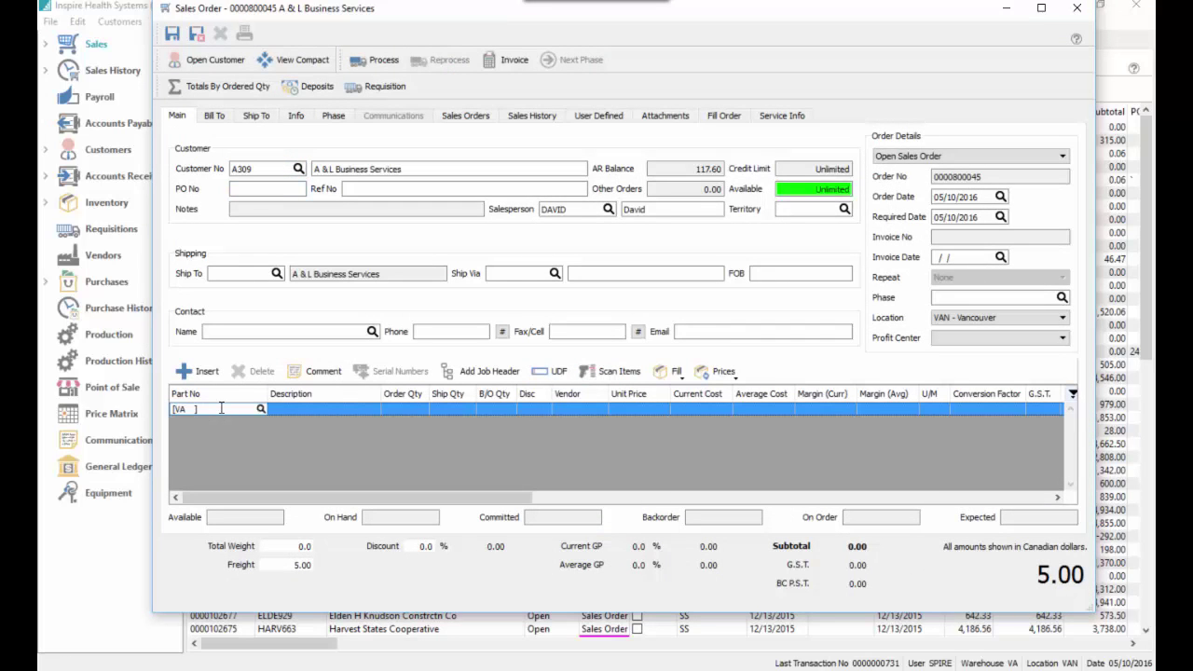
text(LA)
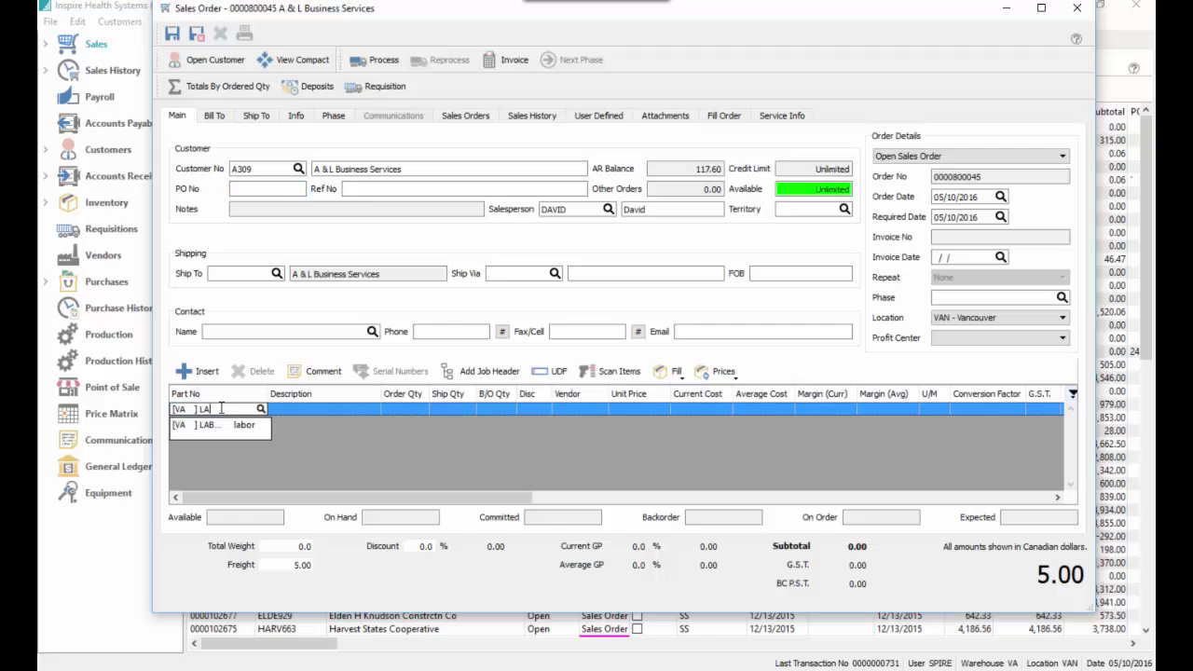
key(Tab)
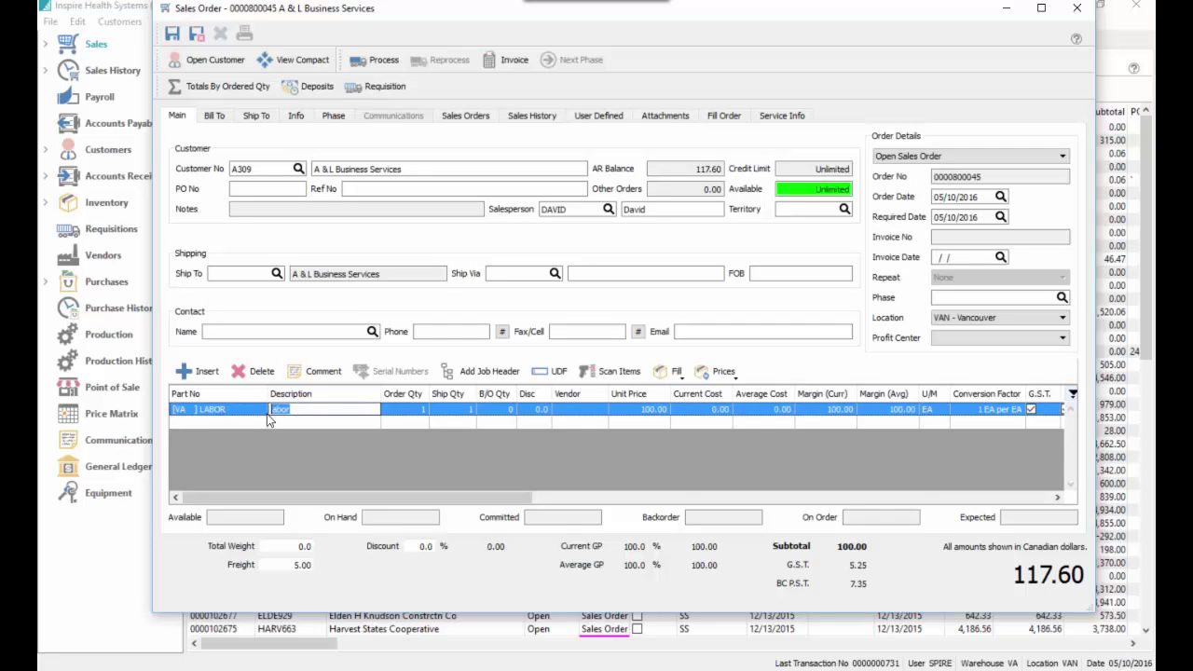
drag(307, 16, 527, 31)
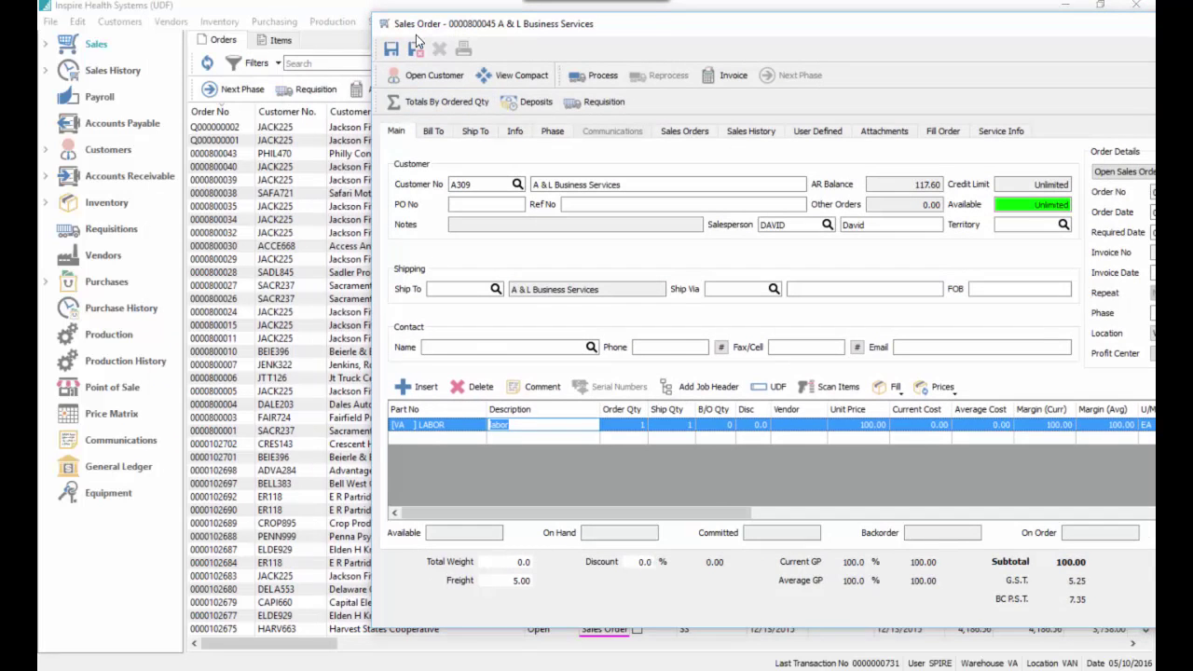
Review the Sales Departments account setup in Company Settings
click(77, 22)
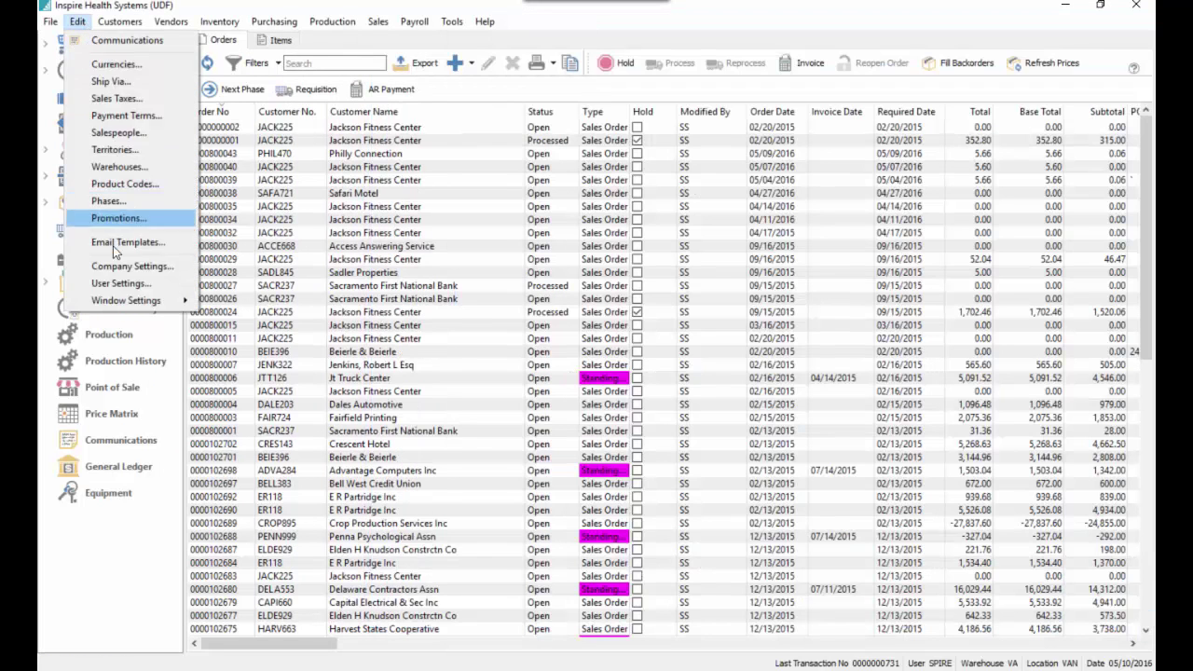
click(131, 266)
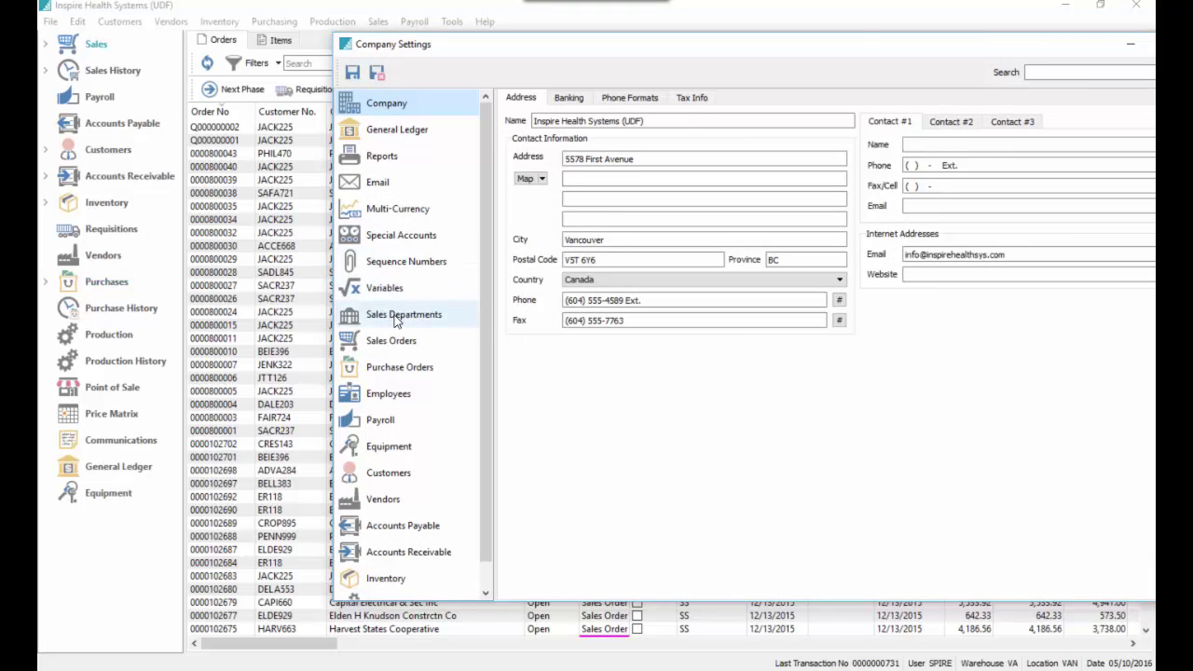
click(396, 315)
scroll(751, 426, down, 20)
scroll(753, 429, down, 20)
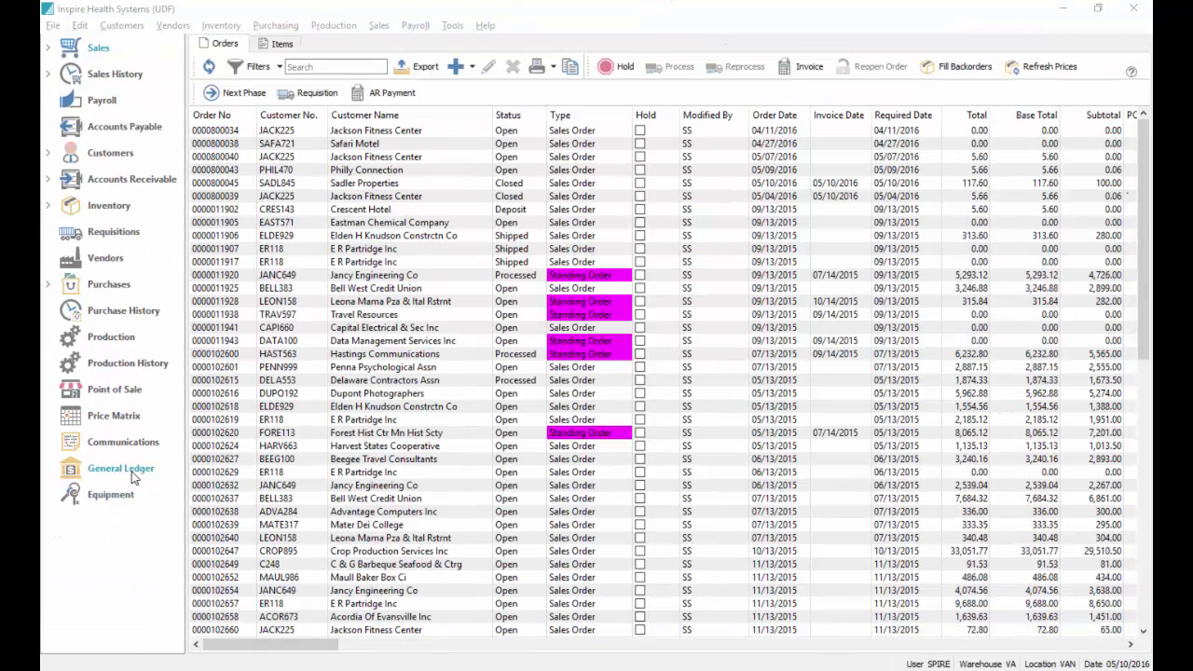
Start a second sales order with Sadler Properties as the customer
click(333, 234)
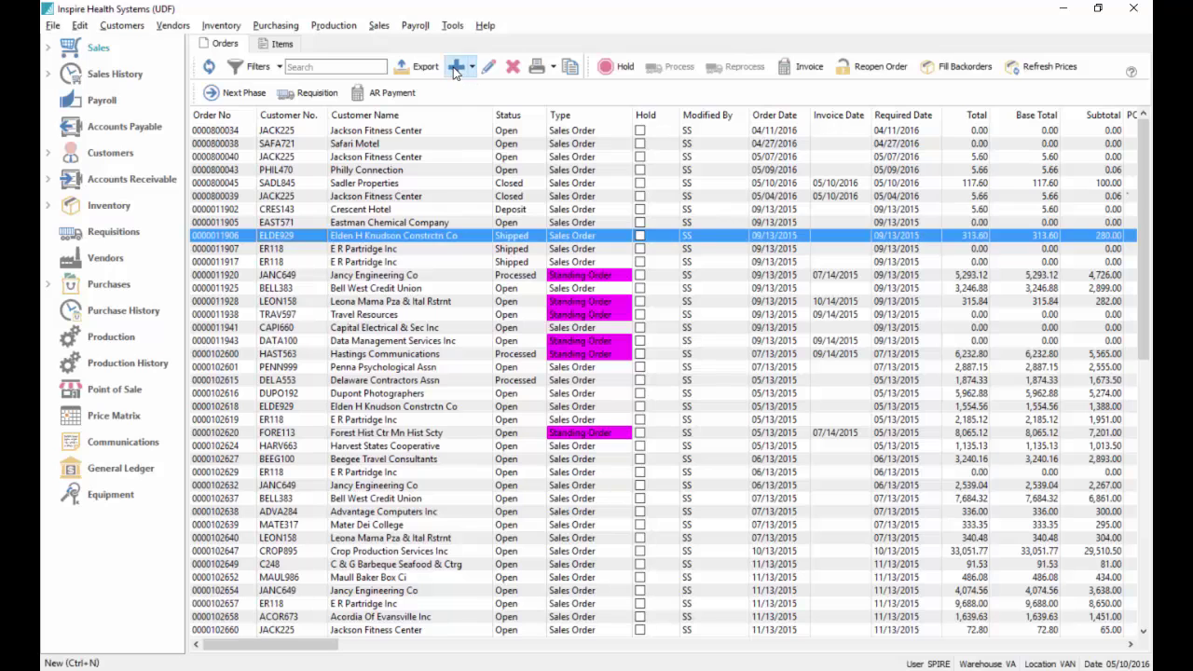
click(456, 67)
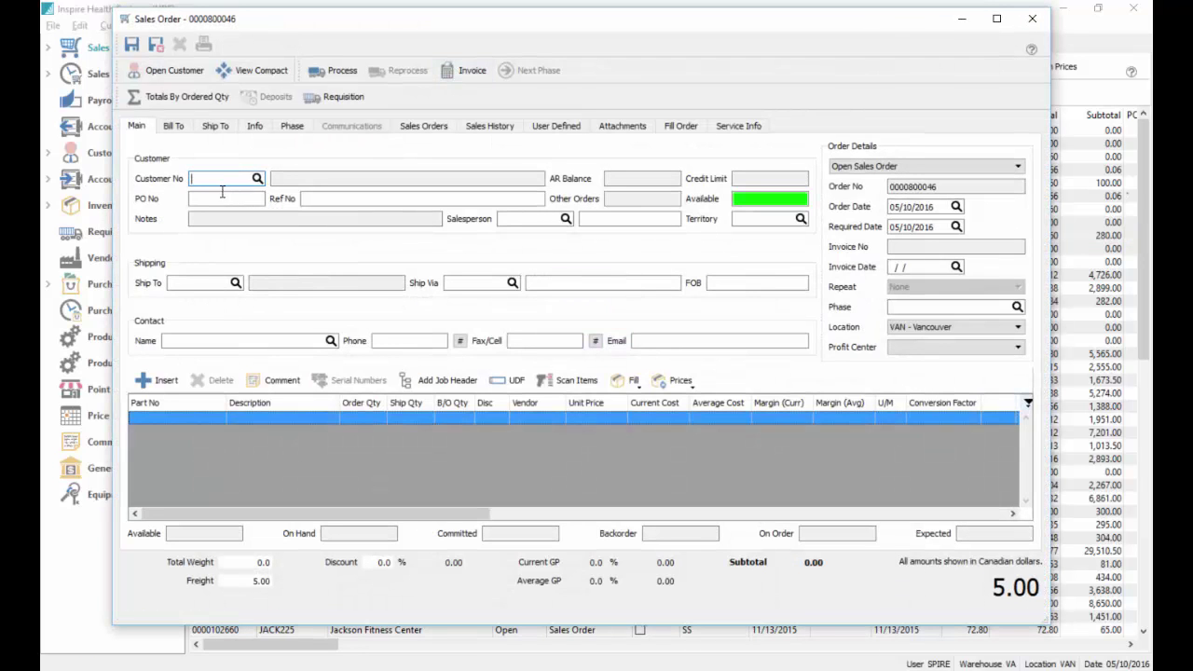
text(S)
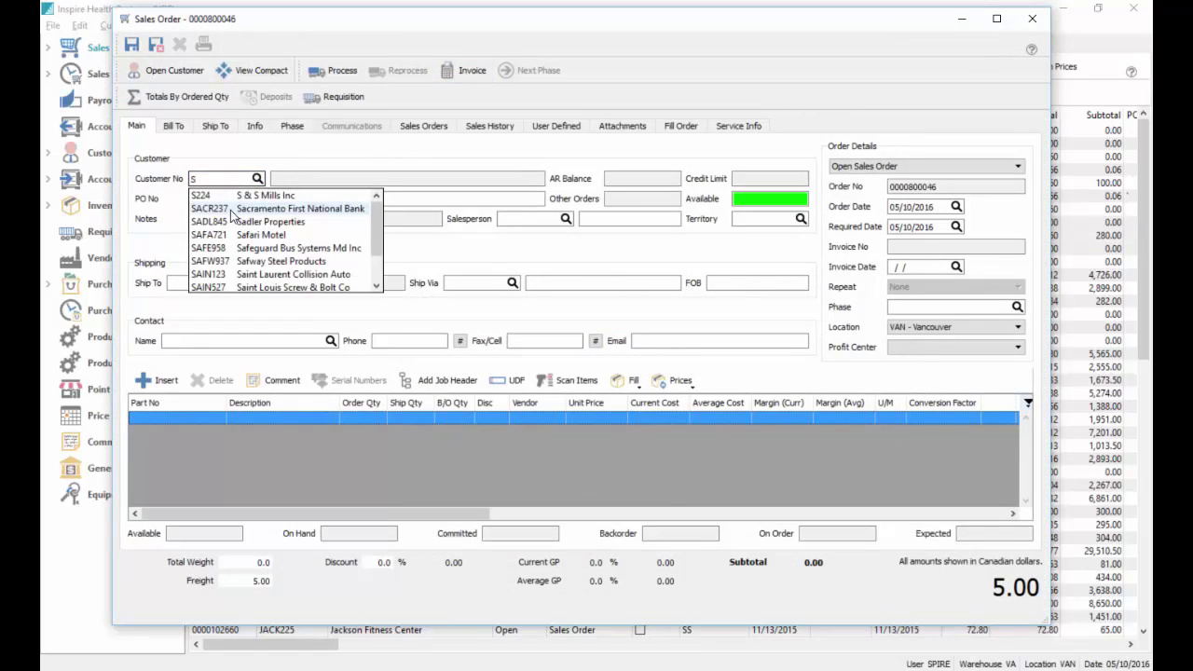
click(247, 222)
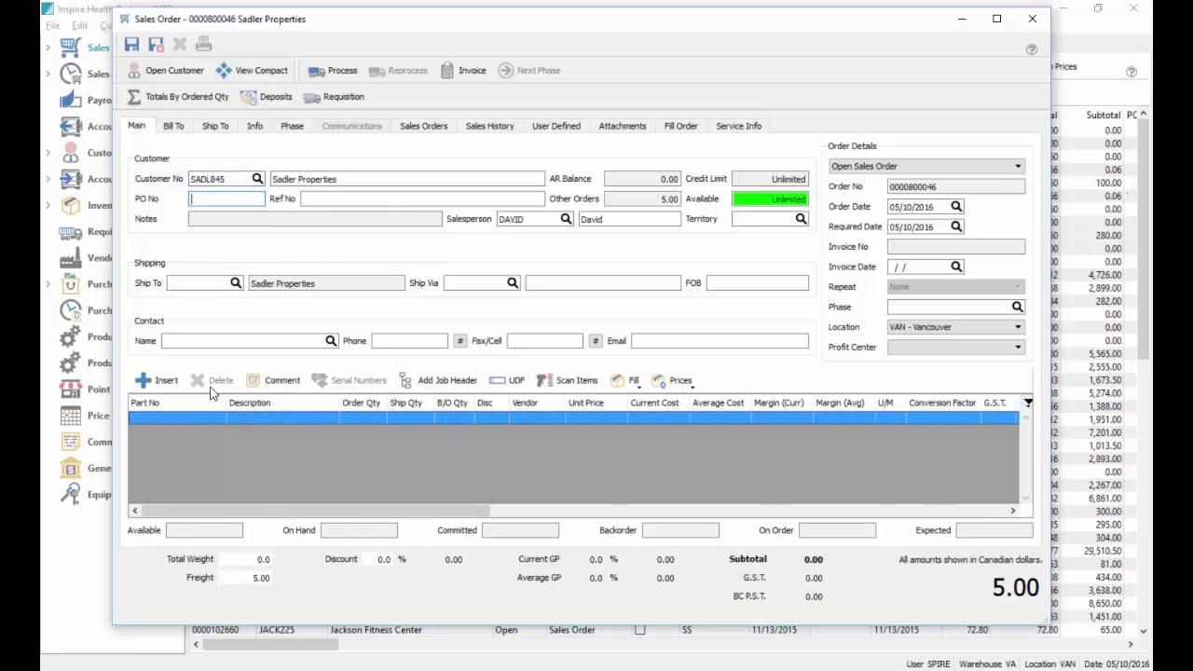
Add a LABOR line at 100.00 and confirm its revenue account is 42000
click(195, 419)
text(l)
key(BackSpace)
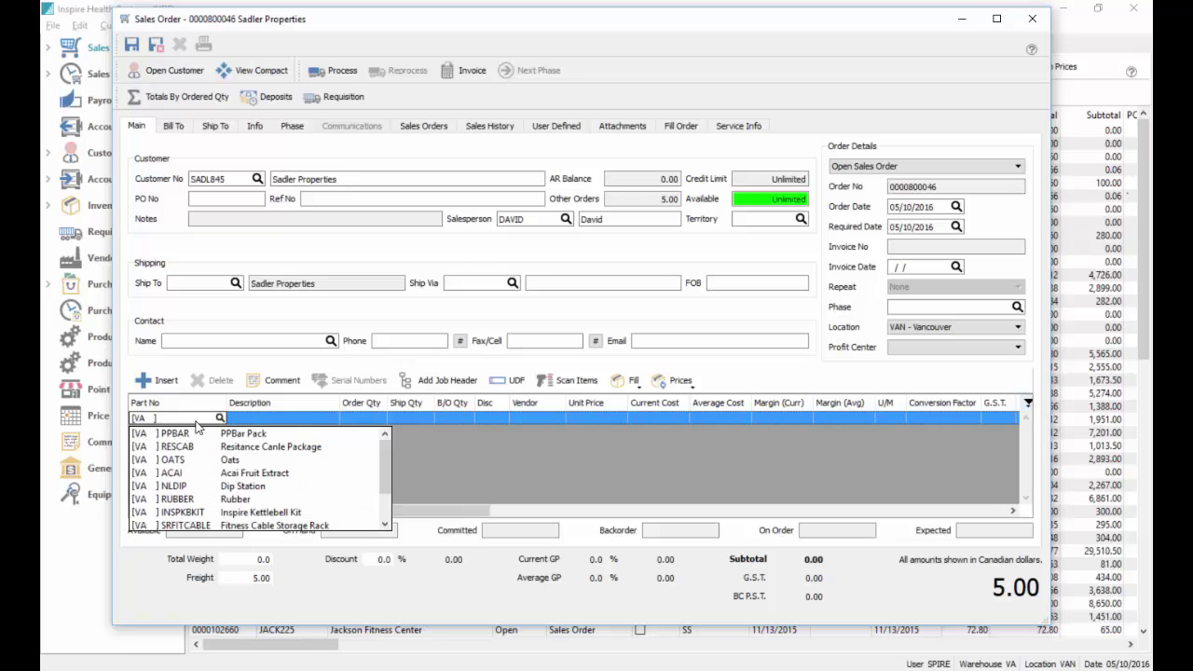
text(la)
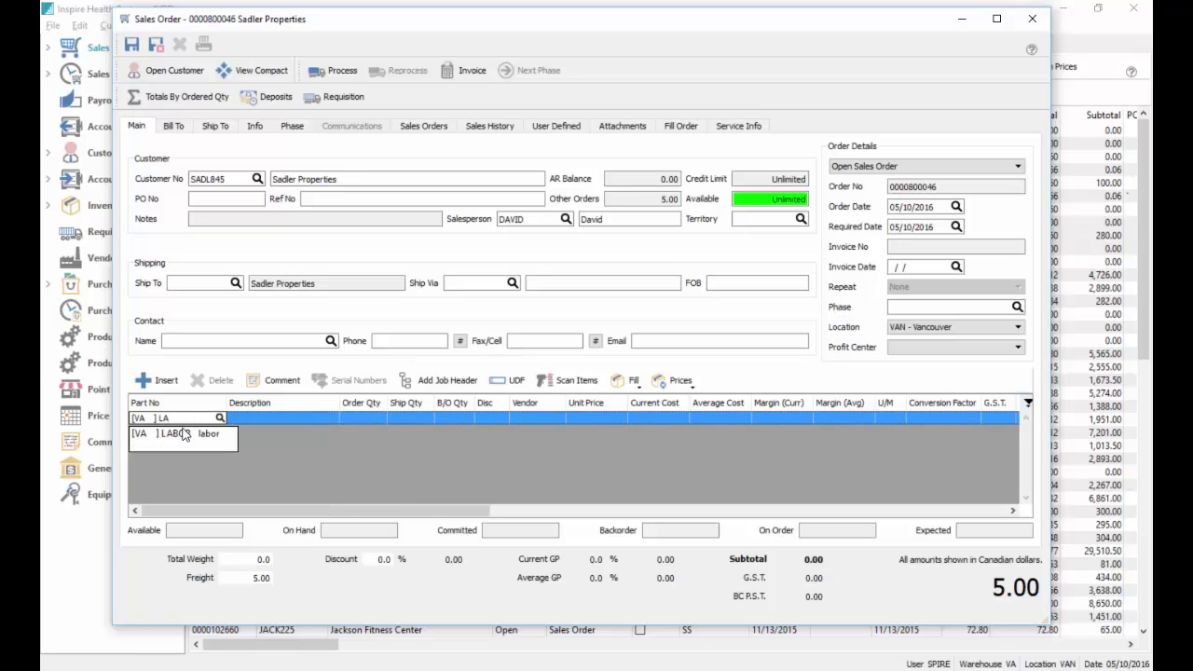
click(183, 433)
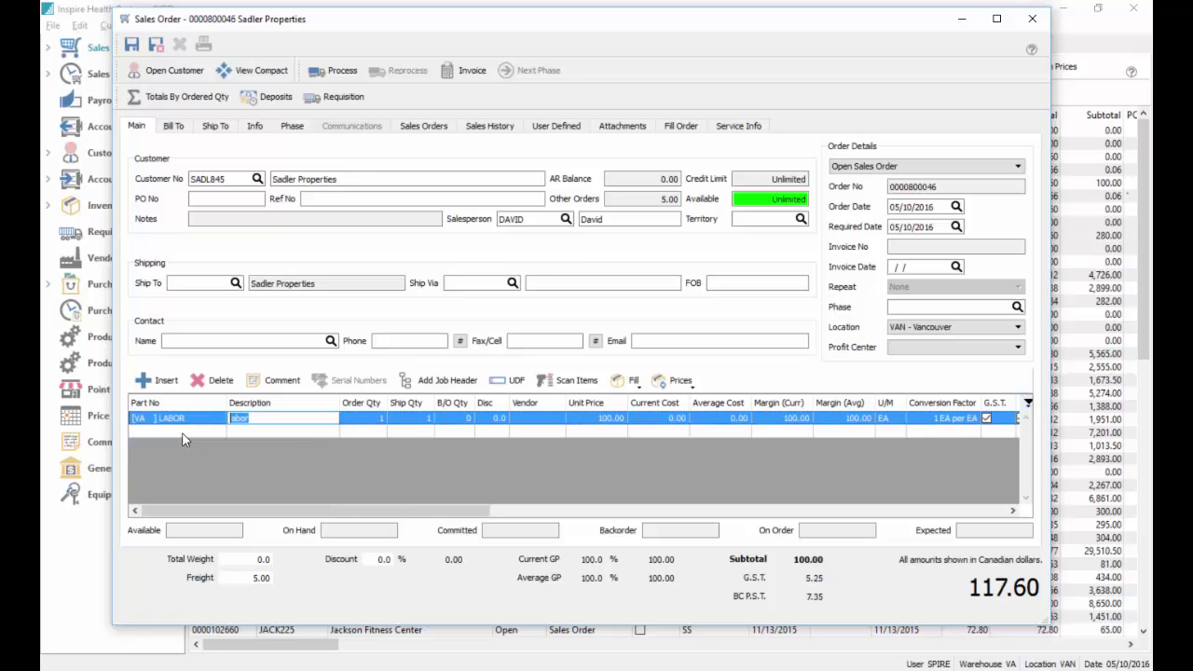
click(597, 419)
drag(425, 510, 912, 510)
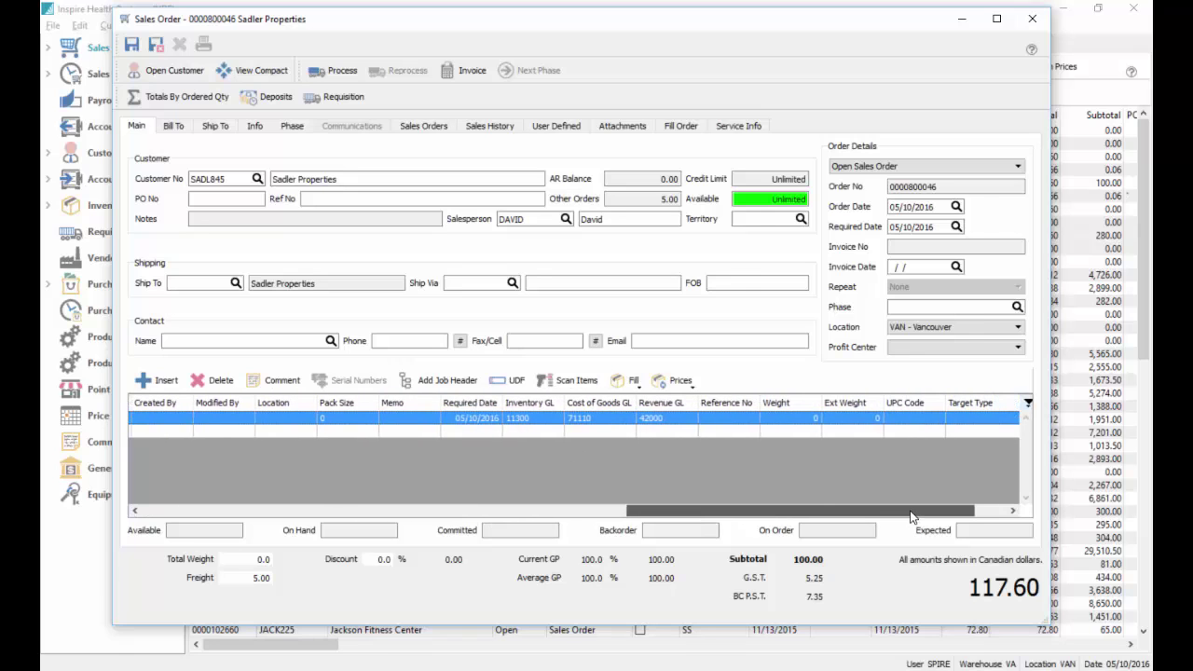
click(667, 420)
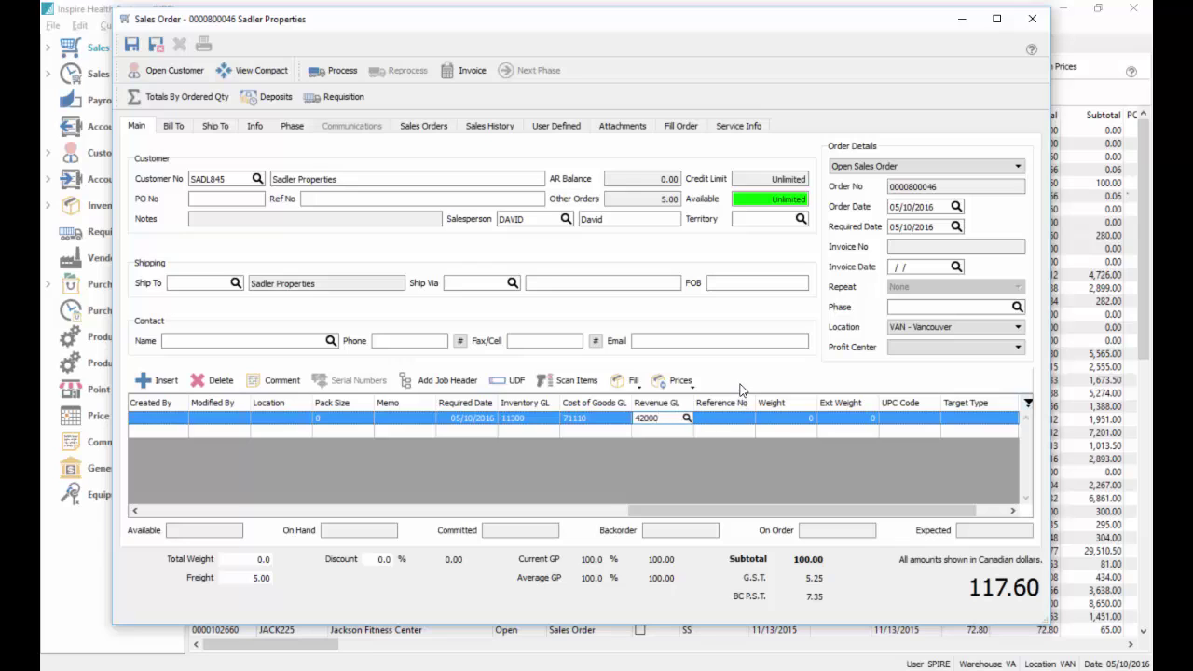
Set the order's profit center to Production and recheck the line's revenue account
click(932, 349)
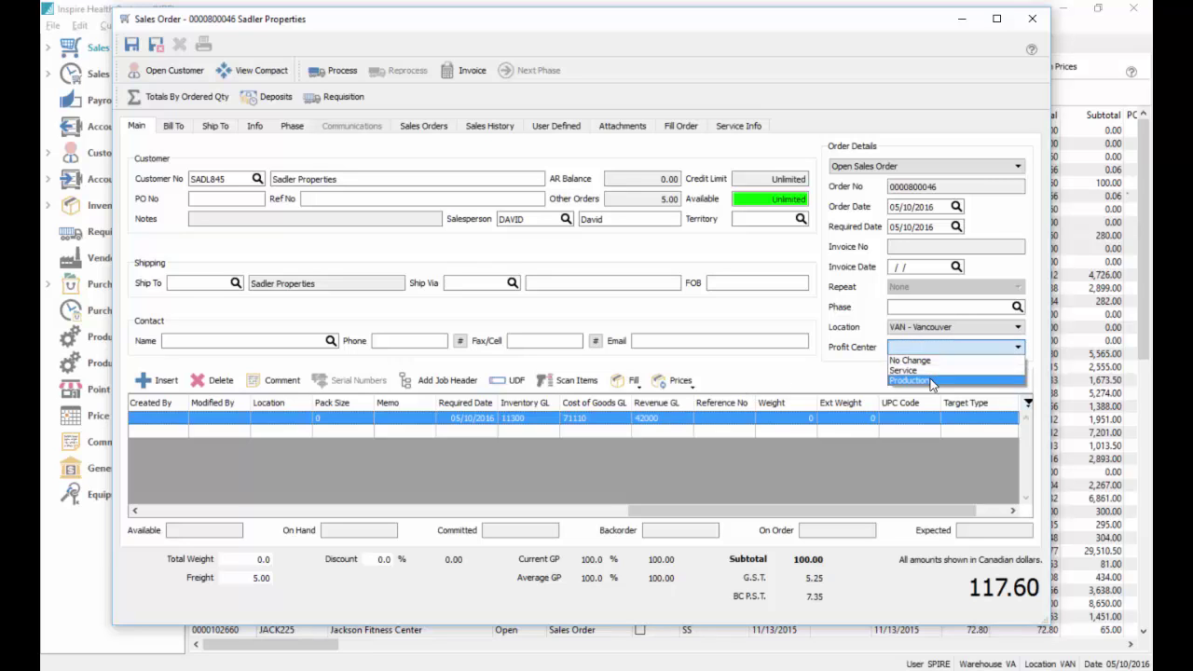
click(918, 377)
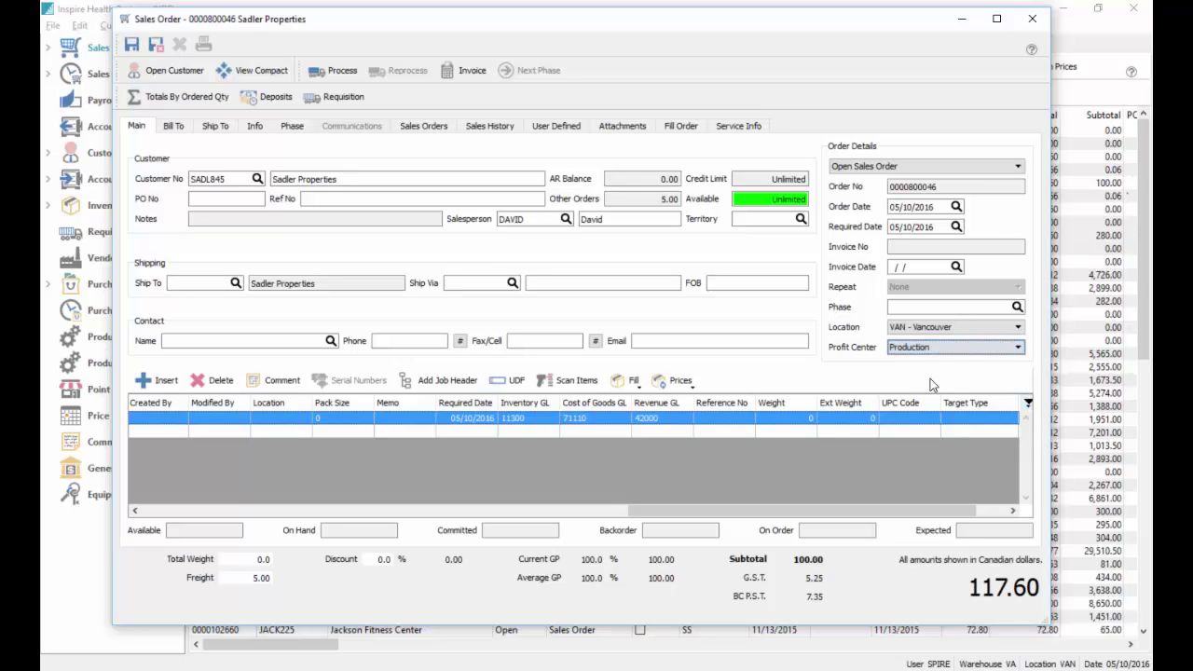
click(664, 419)
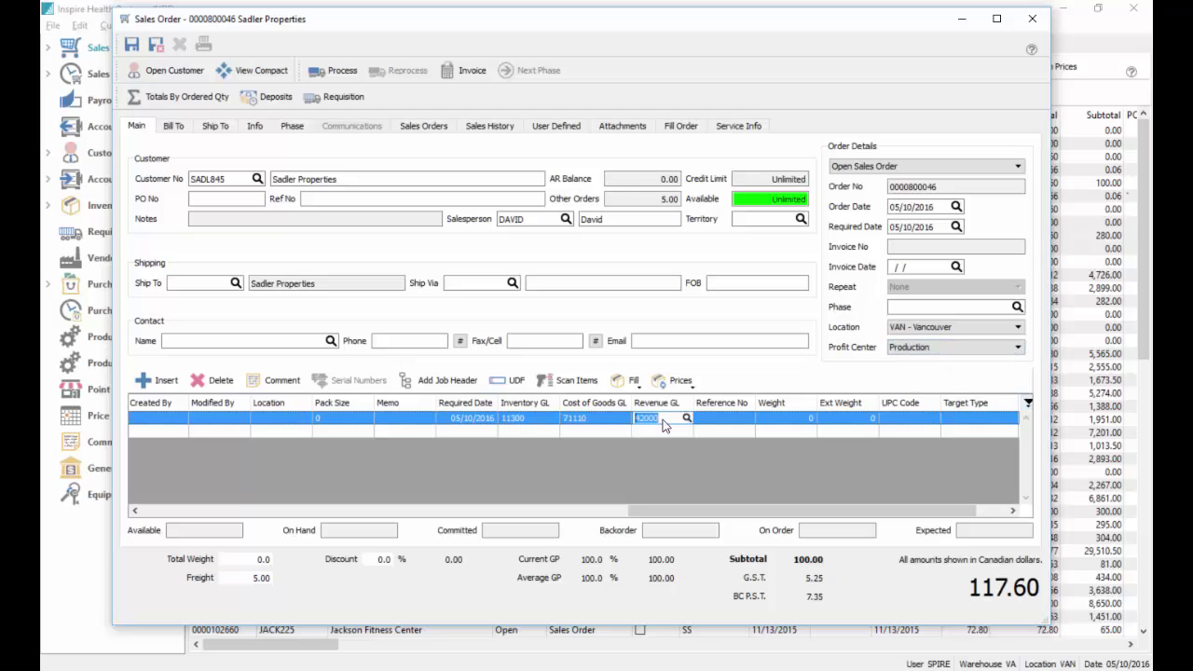
Check account 42000 Labor Service in the General Ledger list, then return to the sales order
click(101, 471)
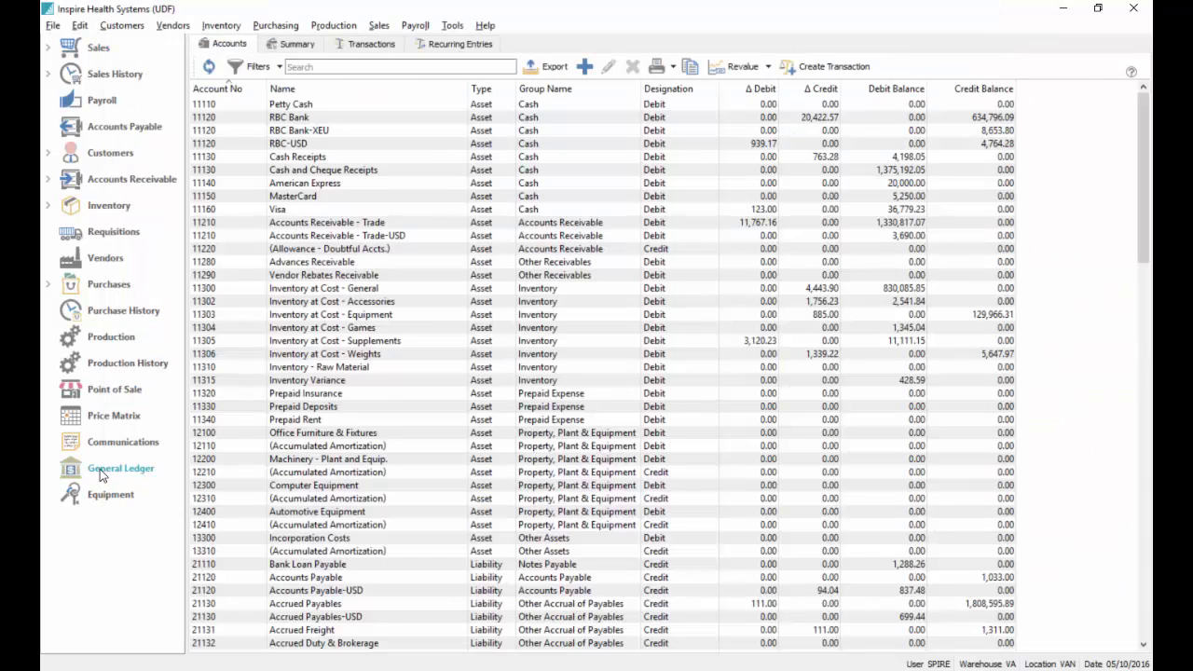
scroll(267, 487, down, 6)
scroll(267, 487, down, 10)
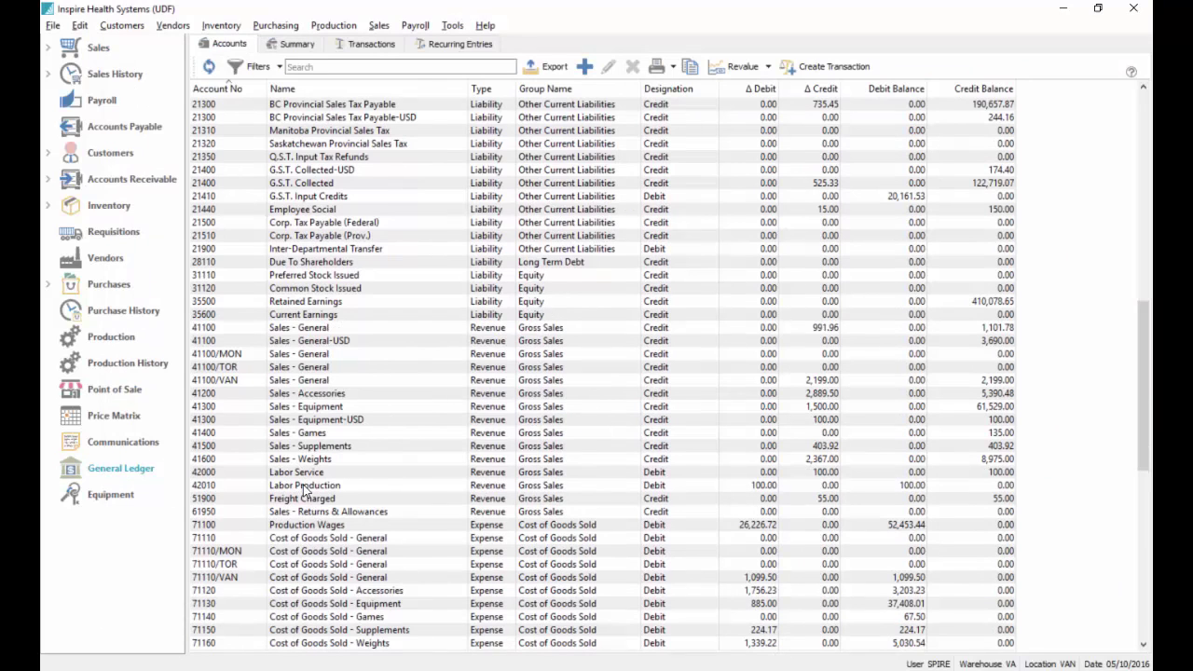
click(306, 473)
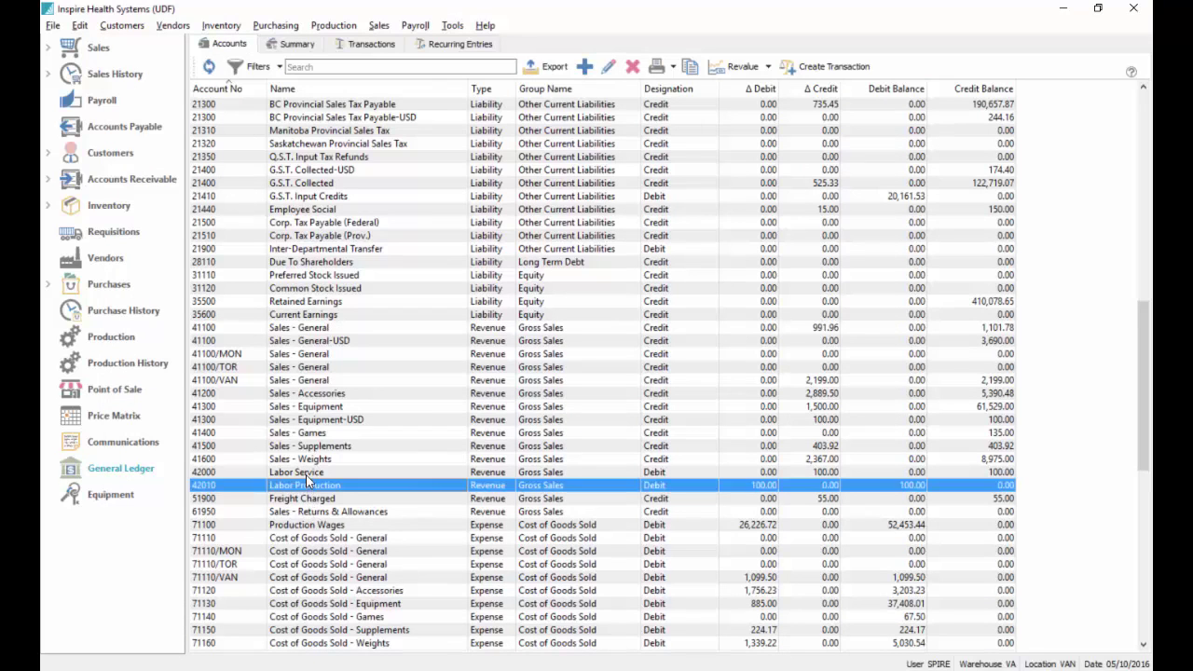
key(Return)
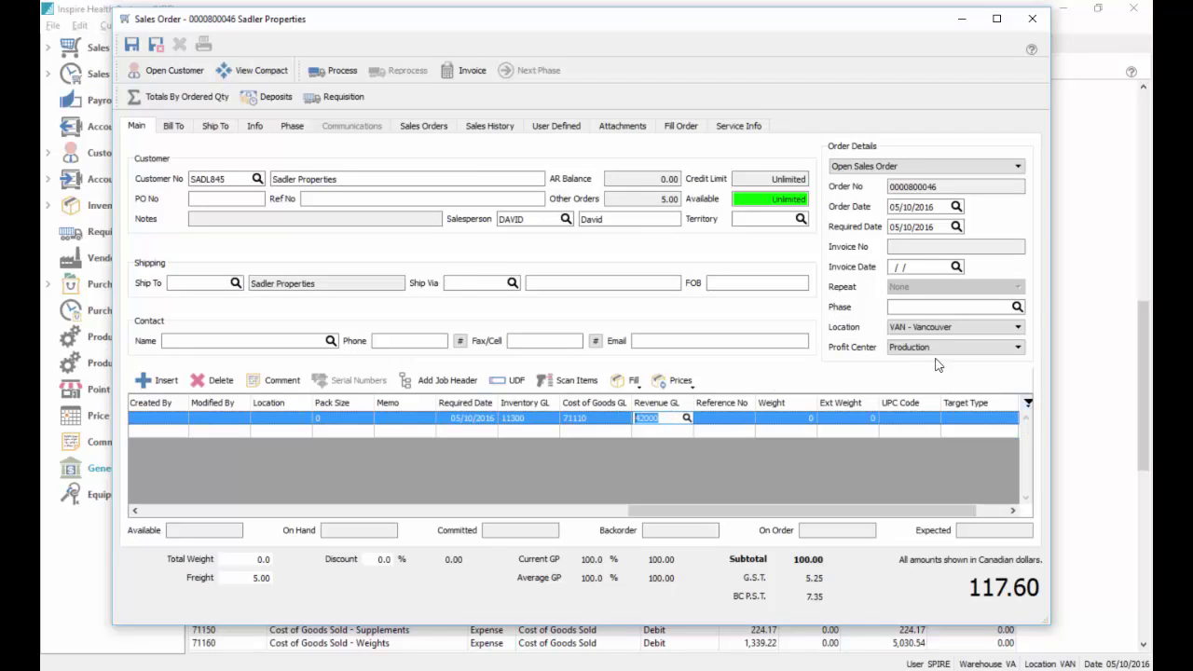
click(465, 72)
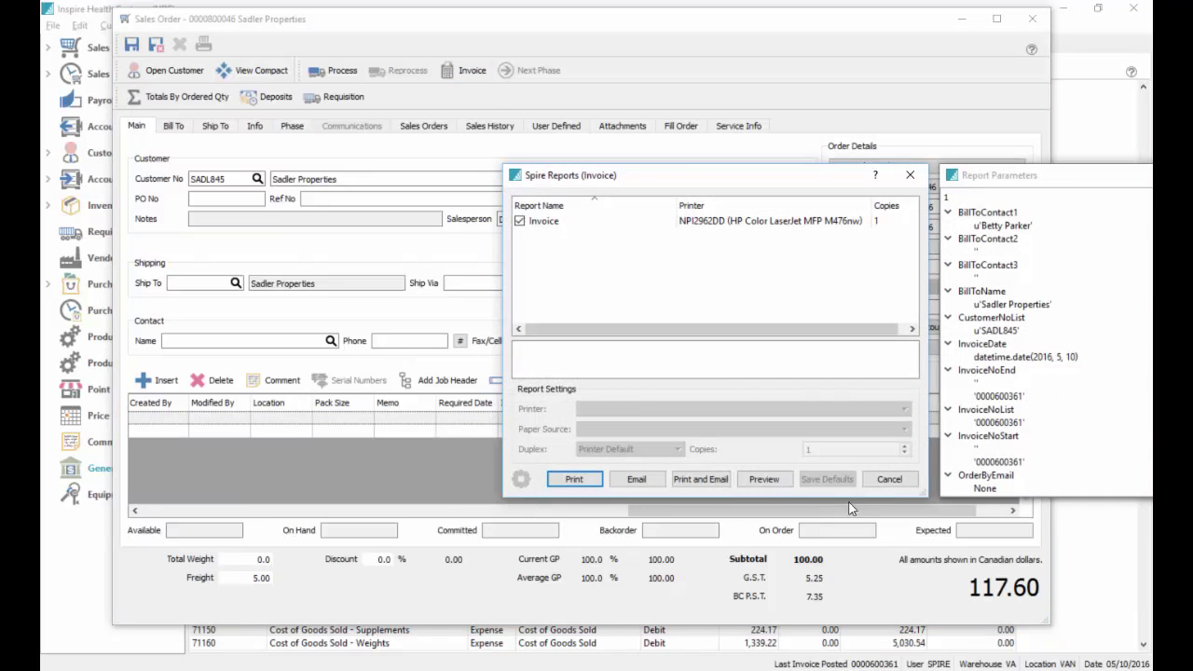
click(764, 479)
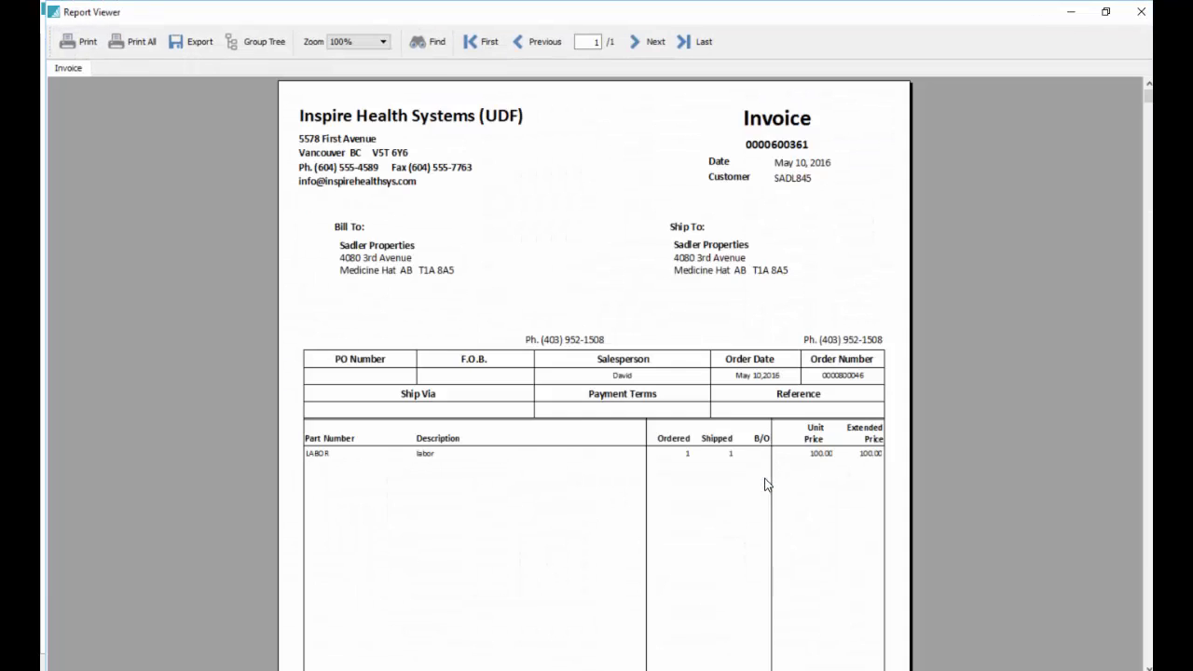
scroll(817, 408, down, 3)
scroll(815, 453, up, 3)
click(1141, 11)
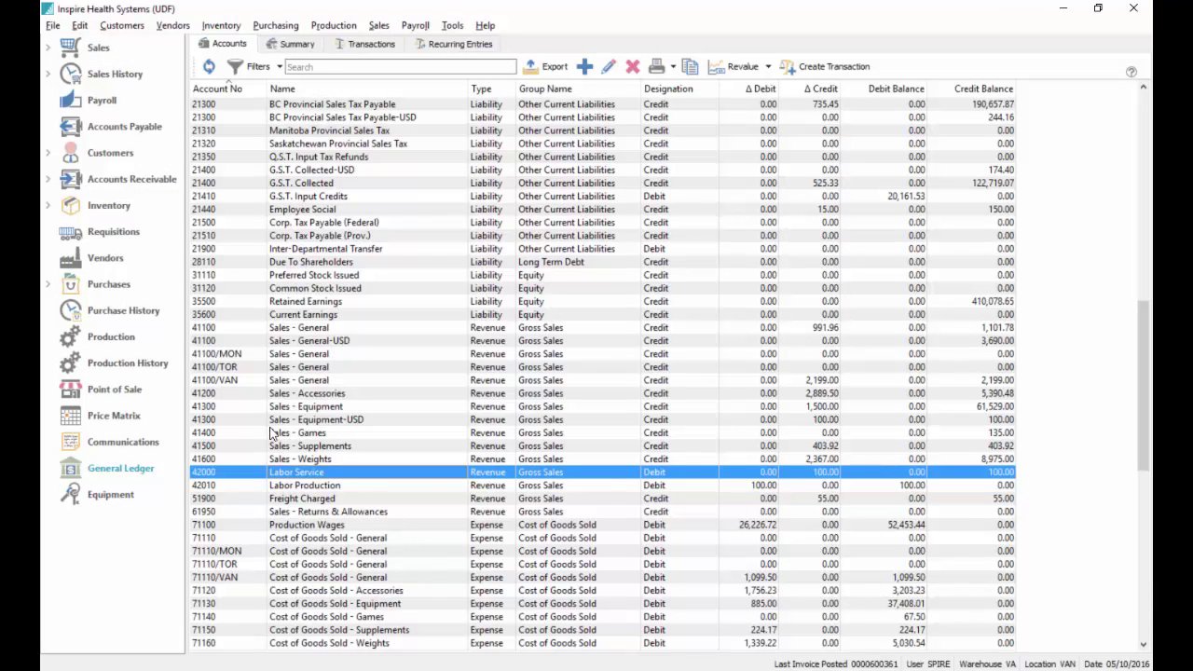
click(110, 76)
click(318, 109)
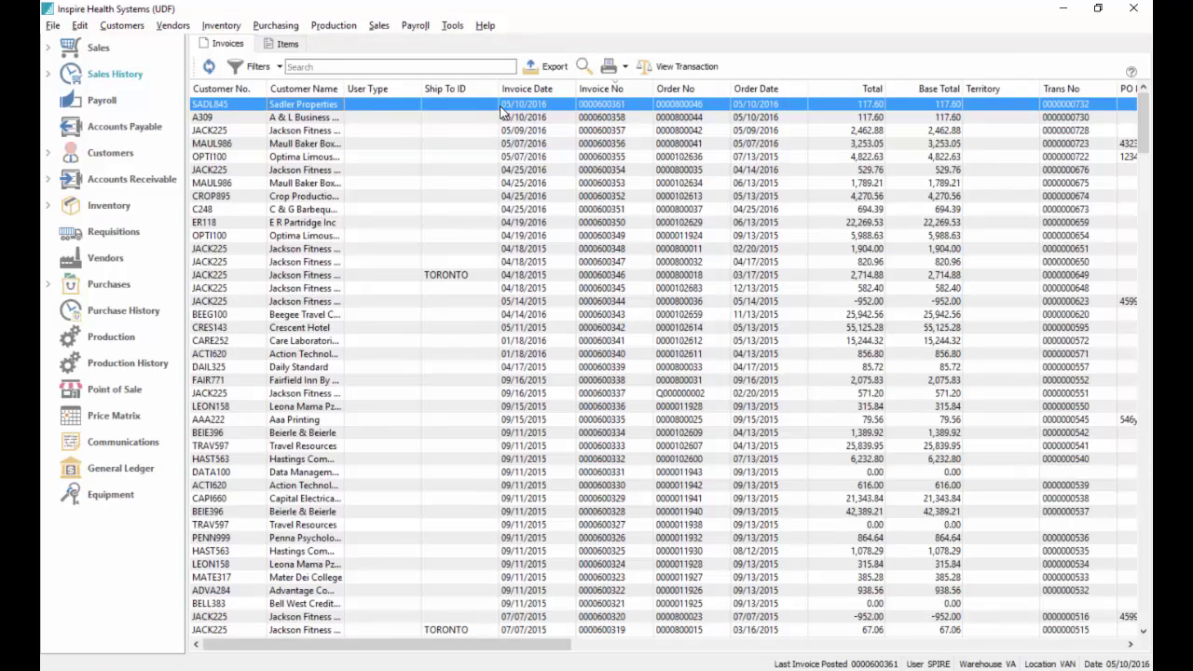
double_click(543, 108)
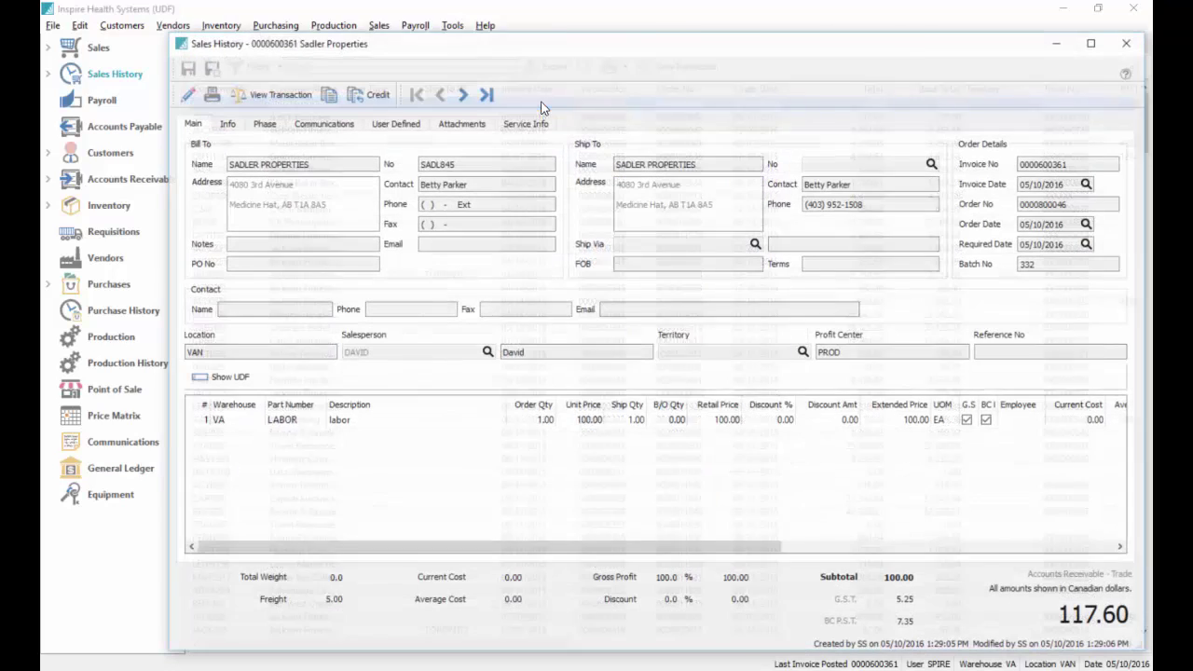
click(289, 95)
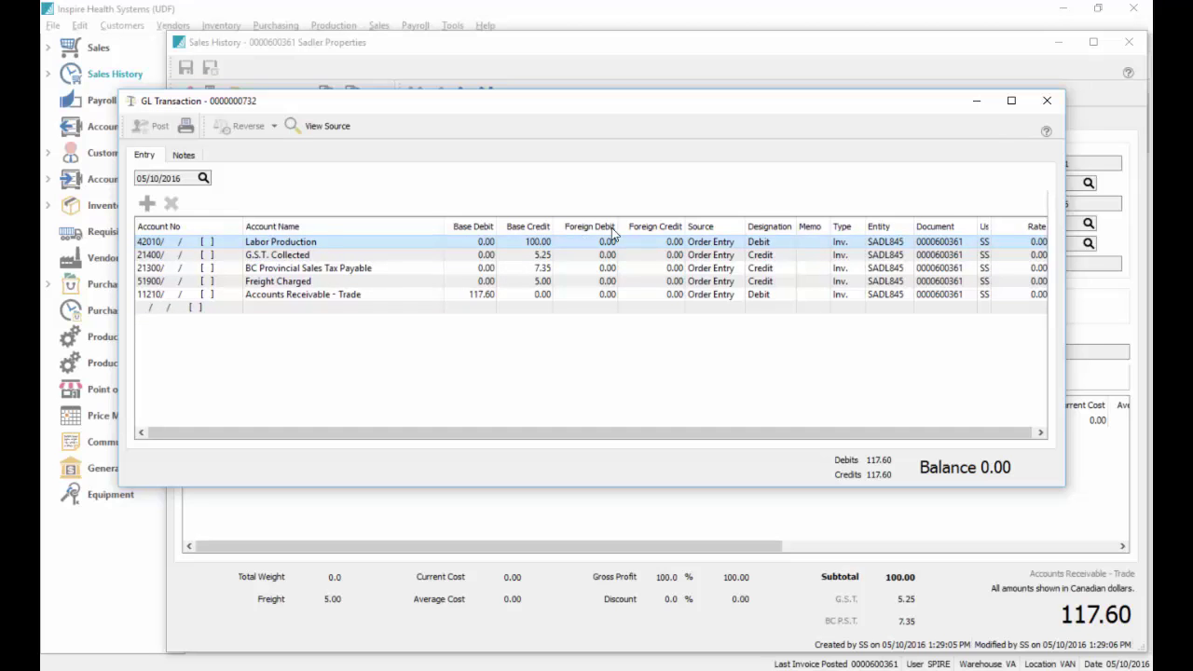
Create a new Sadler Properties LABOR order and set its profit center to Service
click(1047, 99)
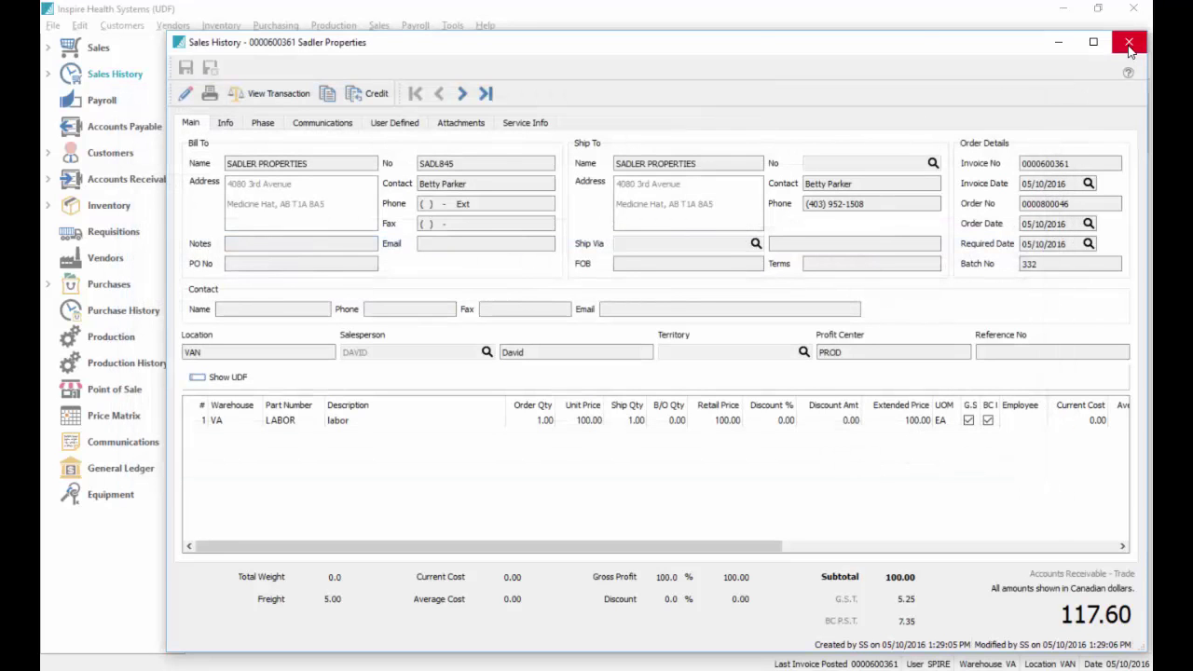
click(366, 93)
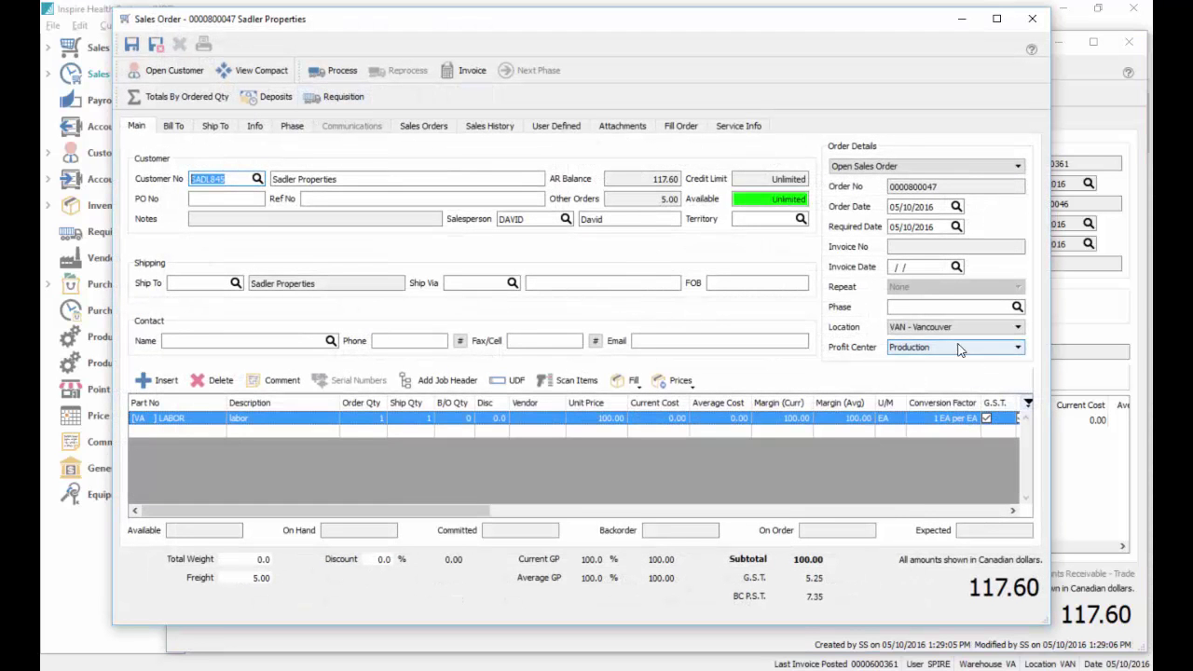
click(1016, 347)
click(923, 362)
click(937, 346)
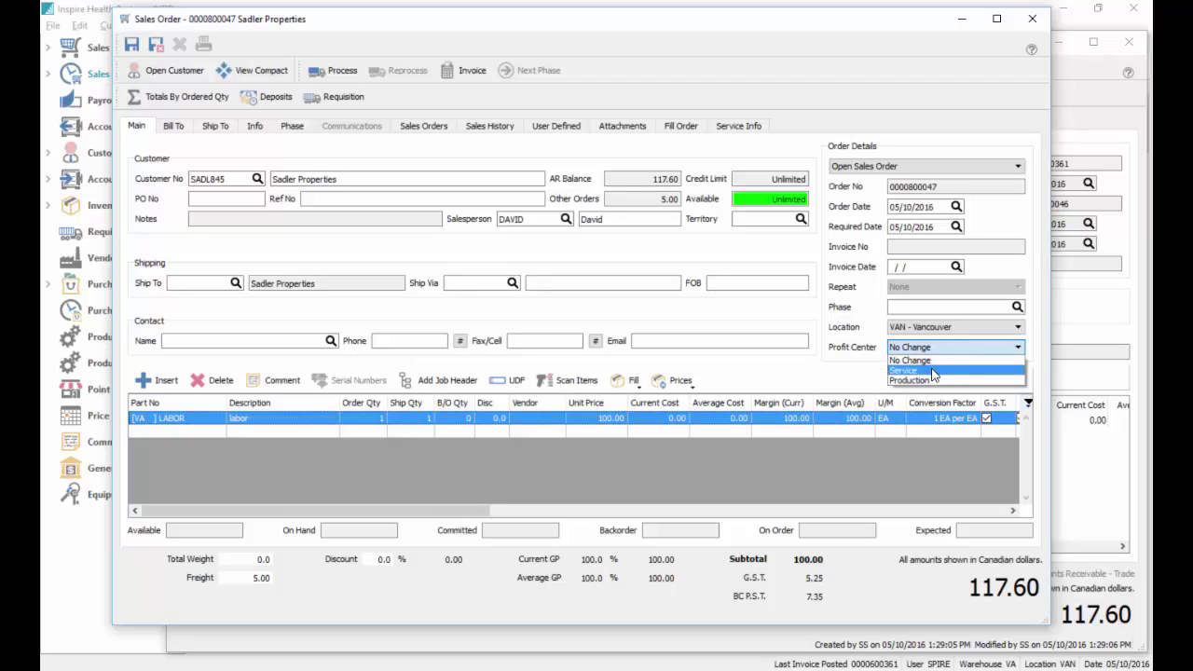
click(932, 371)
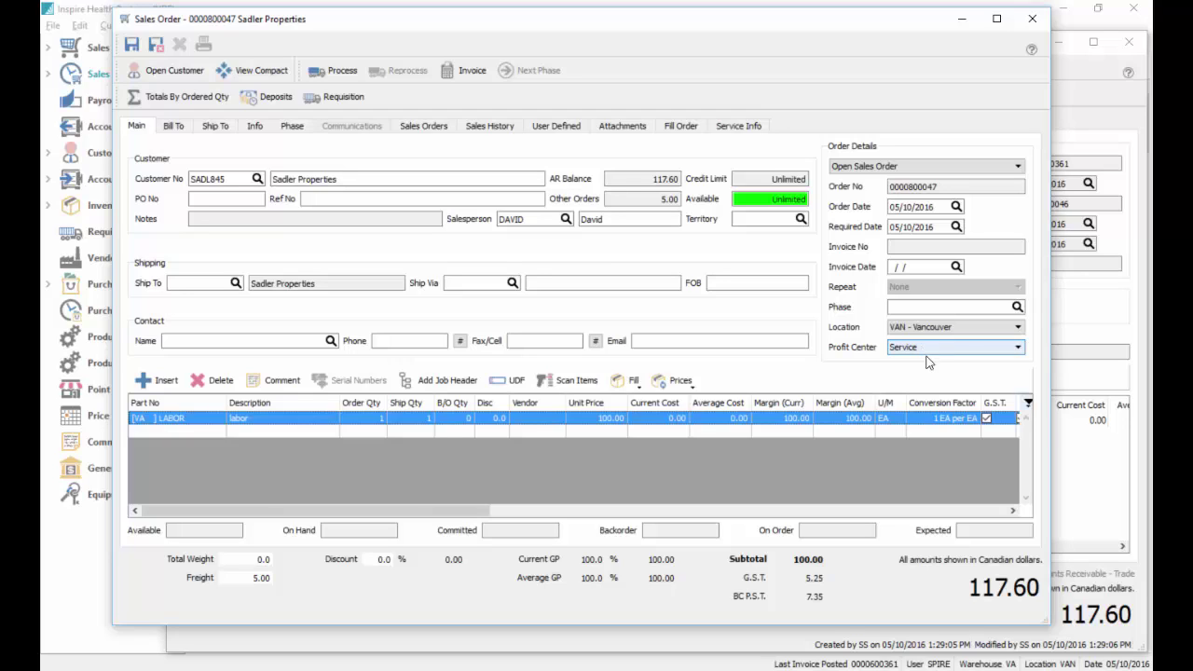
click(926, 346)
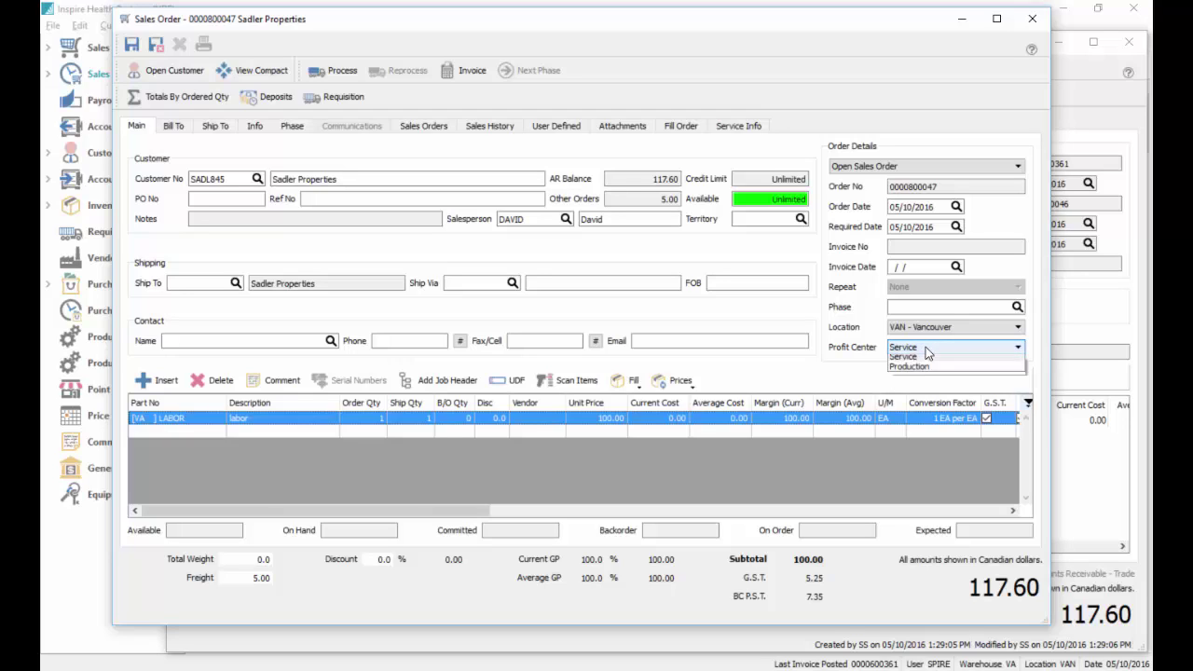
click(926, 361)
click(910, 348)
click(919, 372)
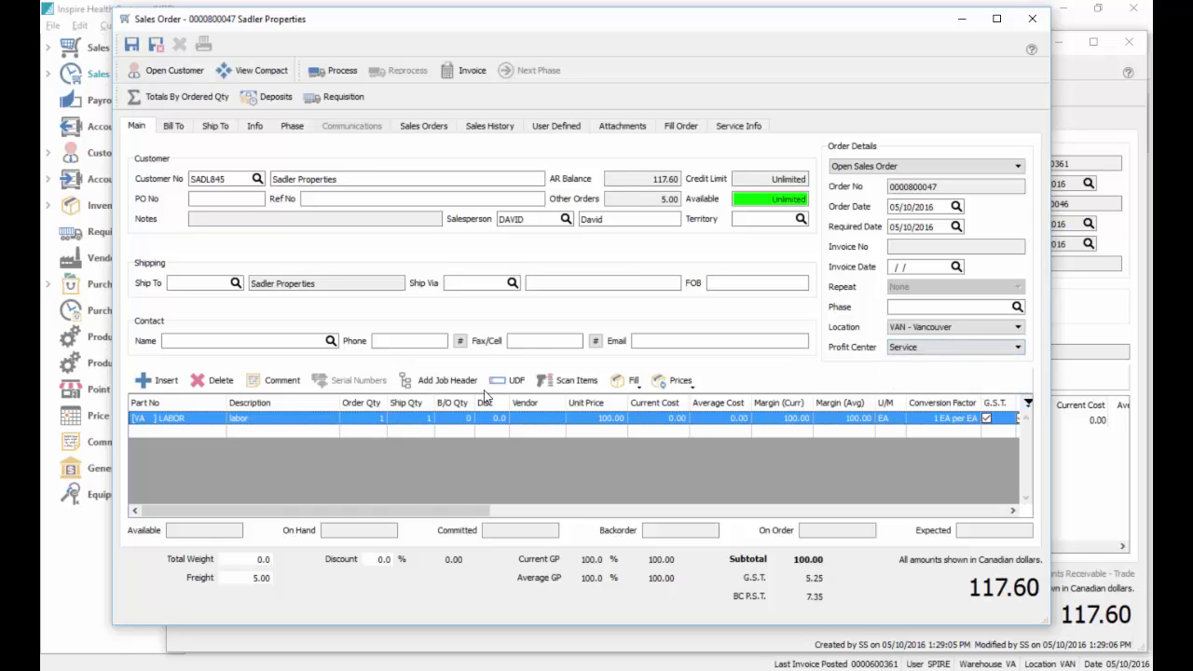
click(466, 69)
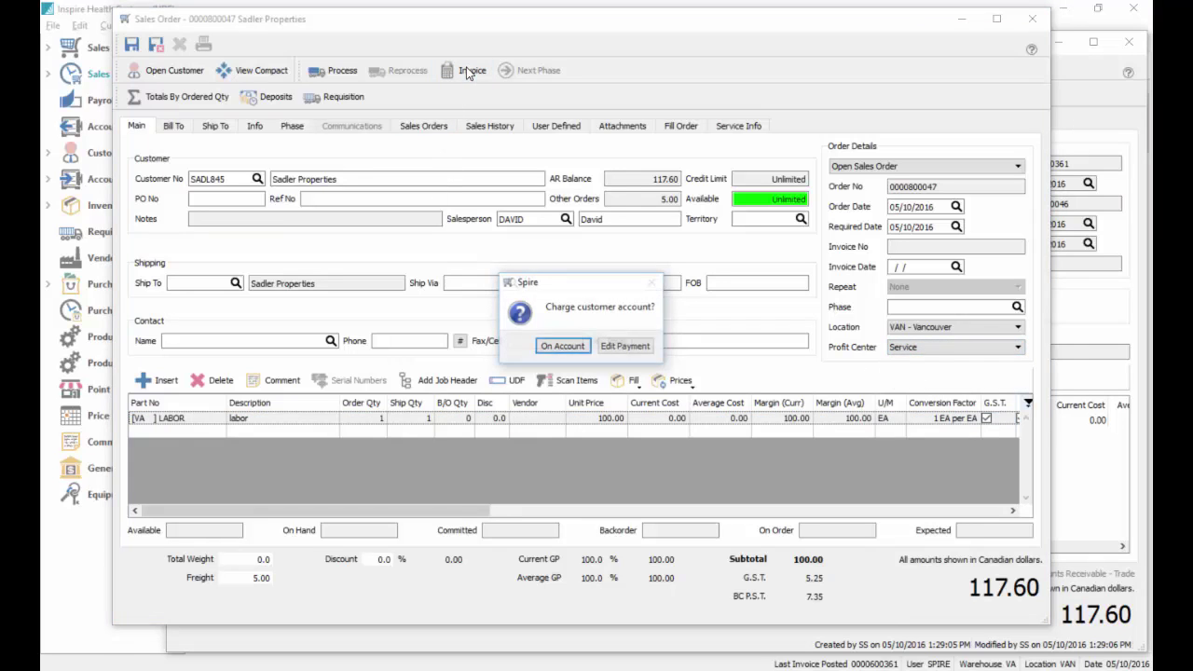
click(563, 345)
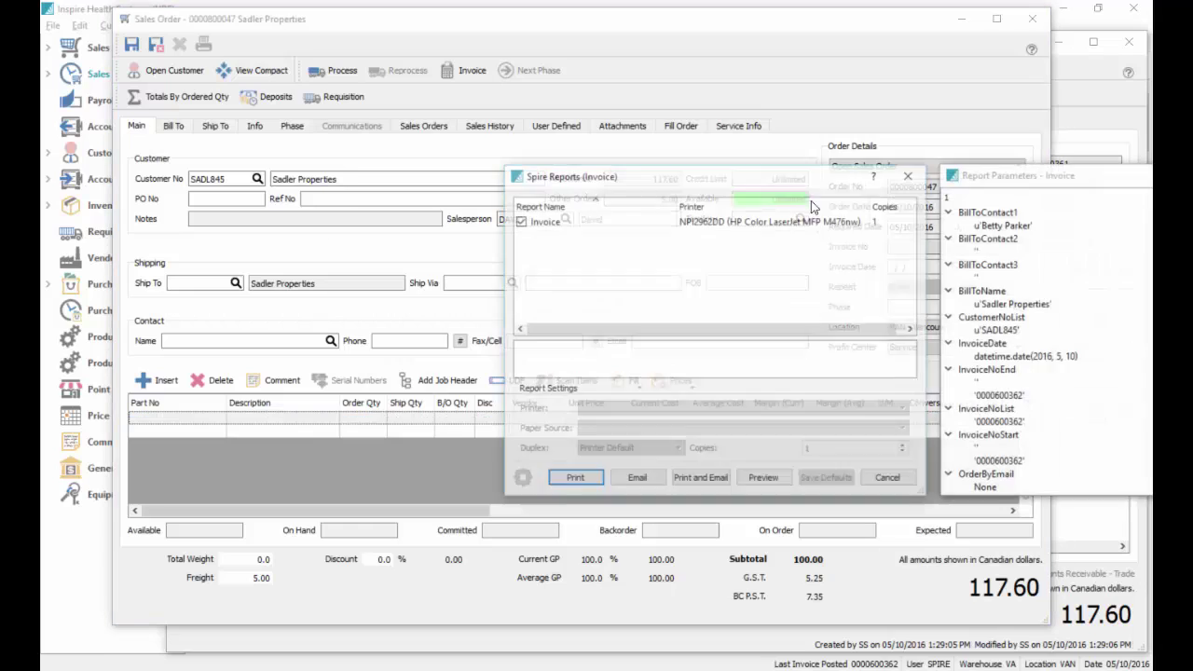
click(889, 479)
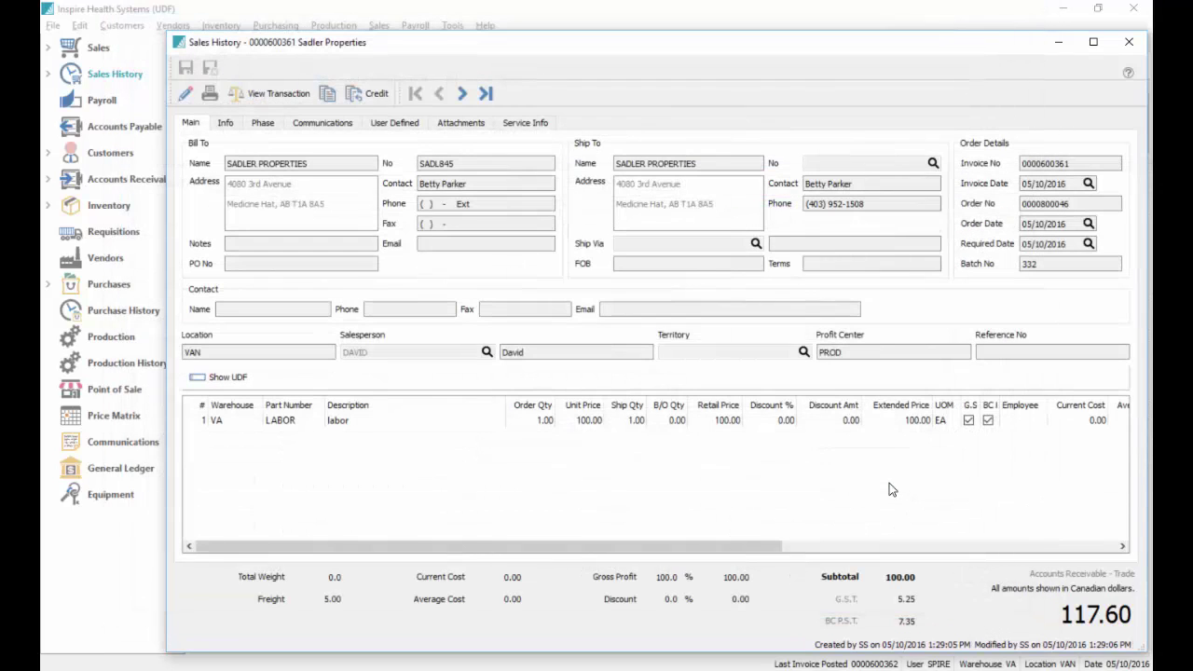
click(1128, 42)
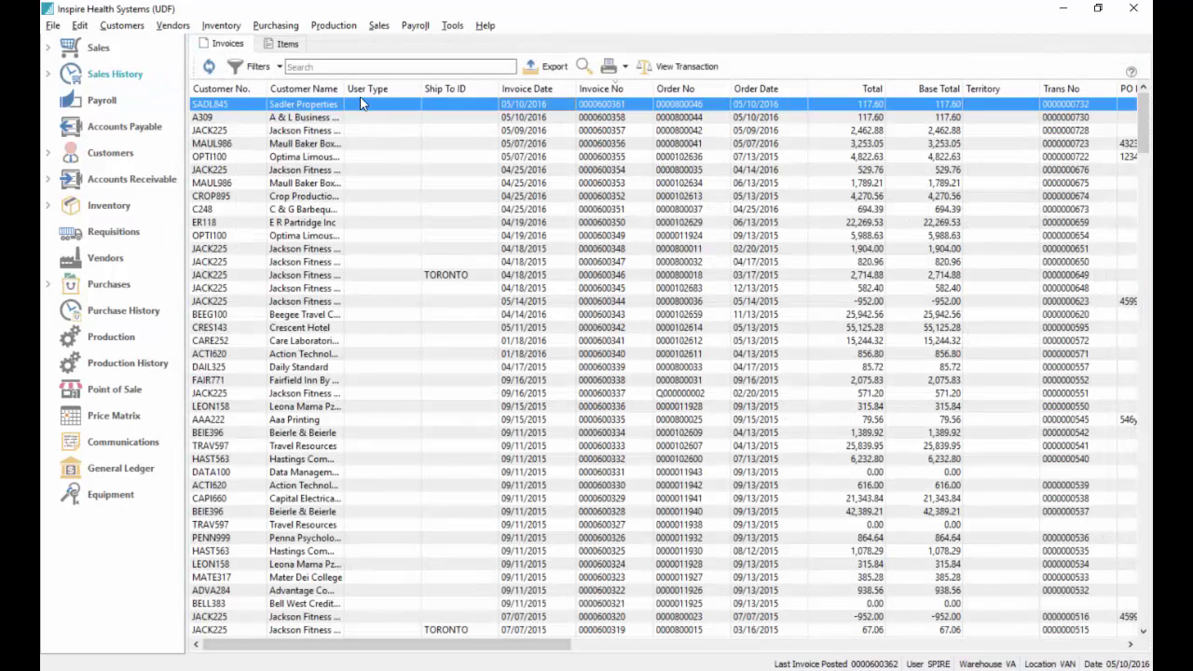
click(209, 67)
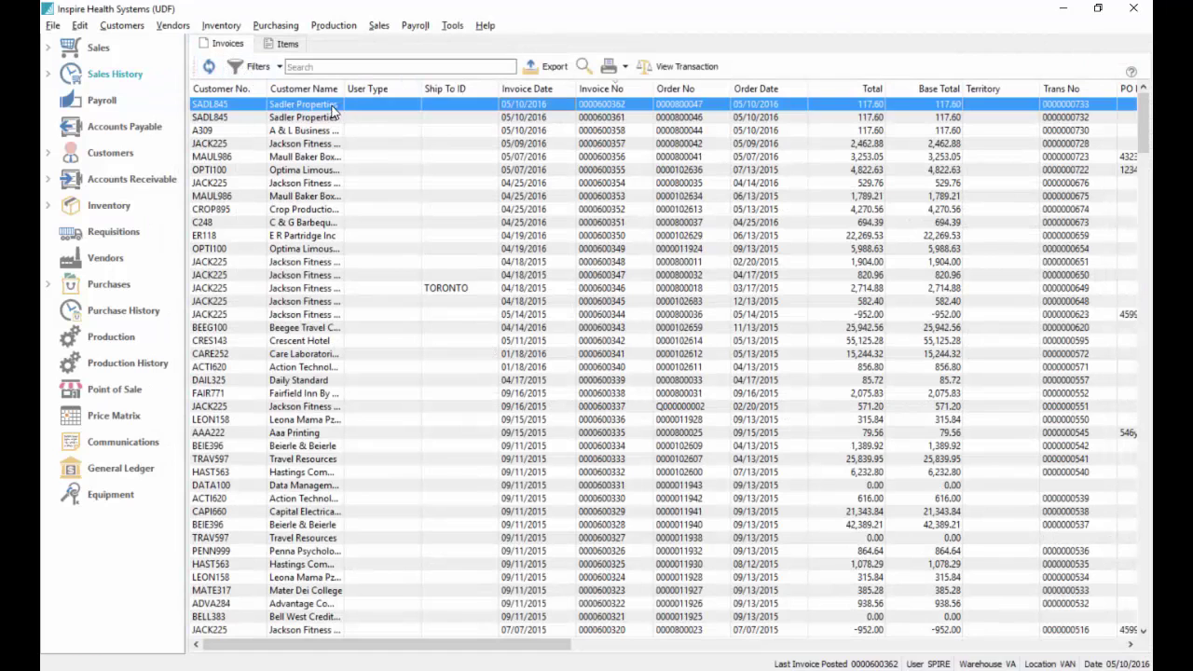
double_click(537, 109)
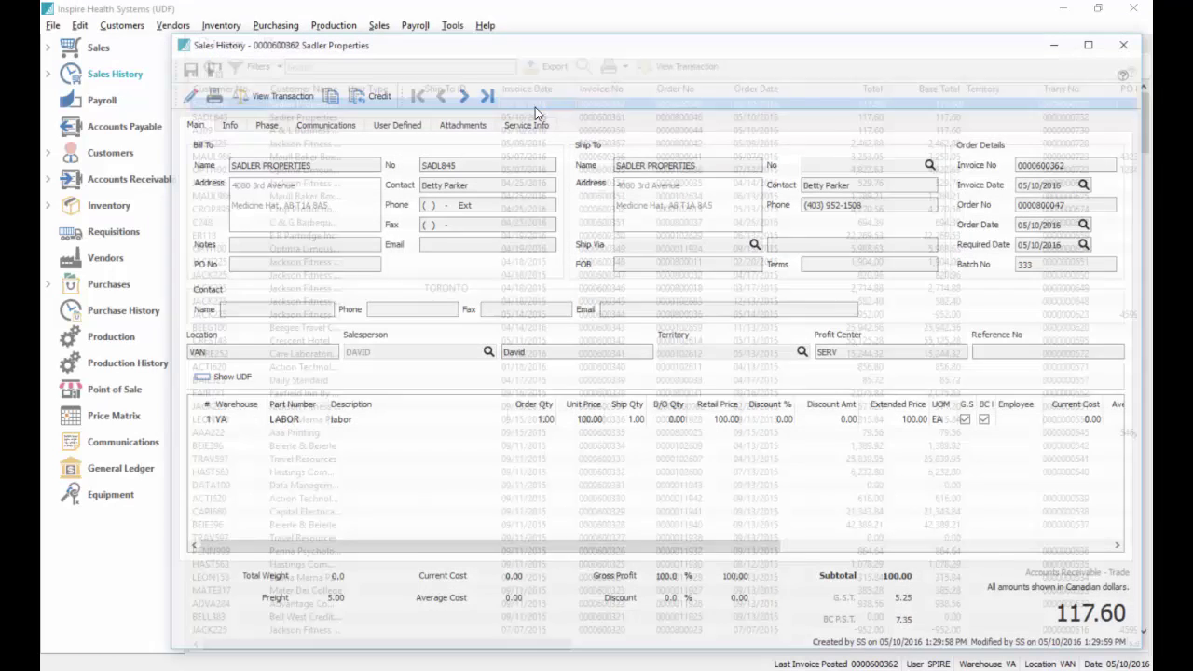
click(287, 95)
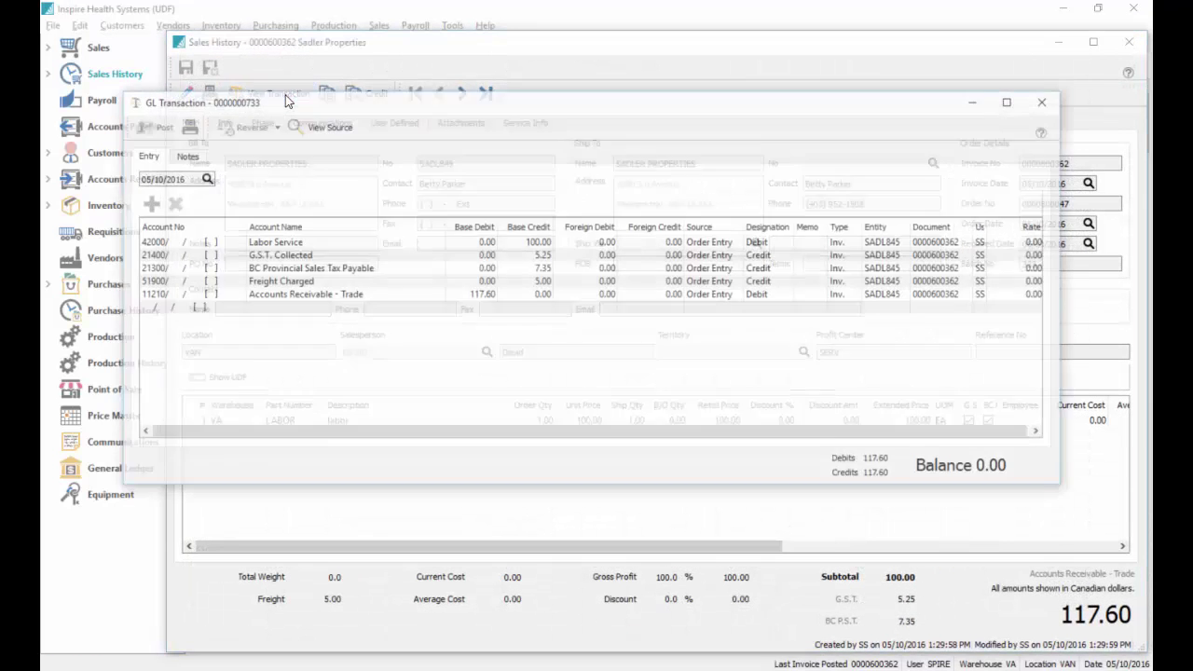
click(332, 241)
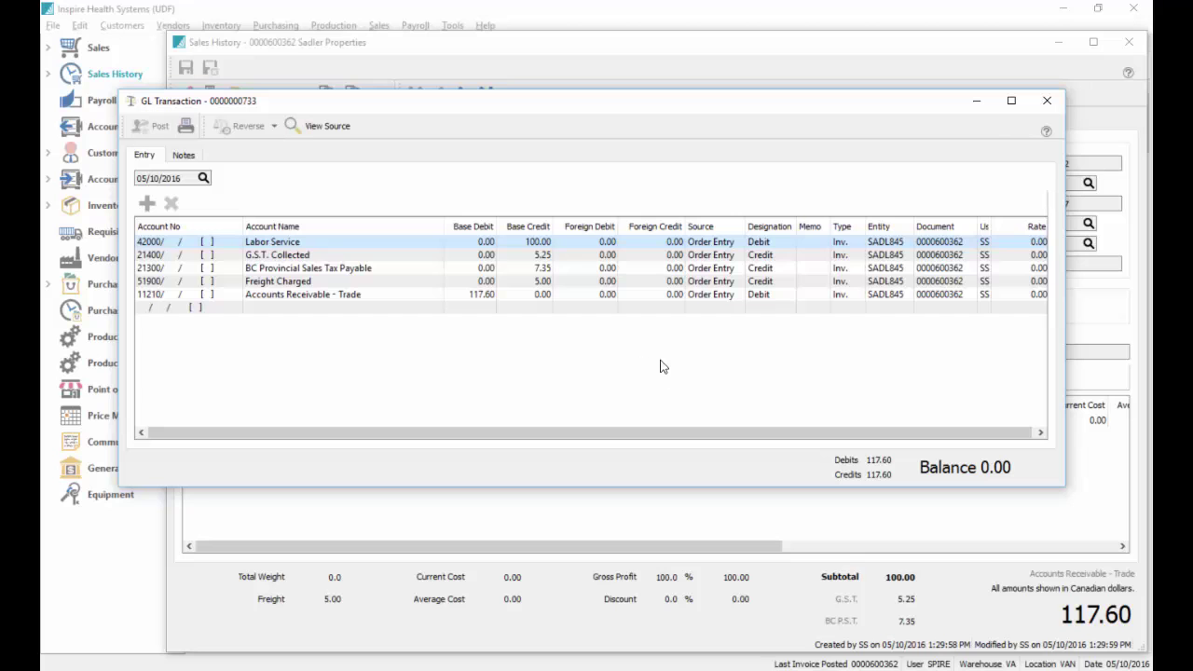
click(1047, 100)
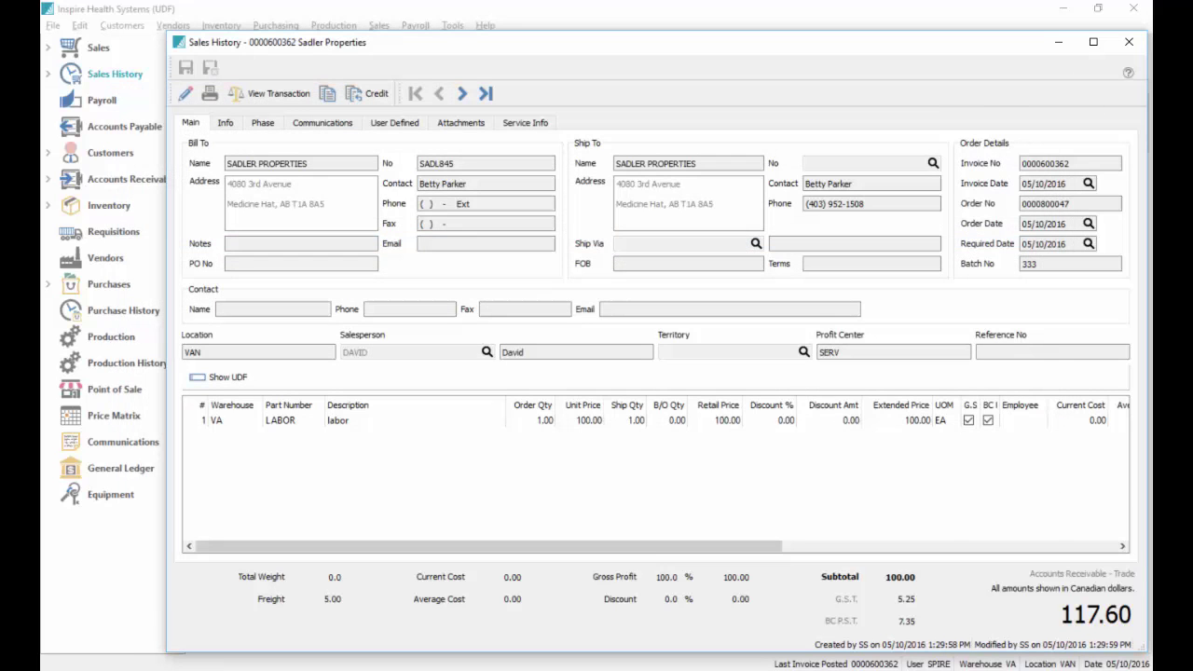